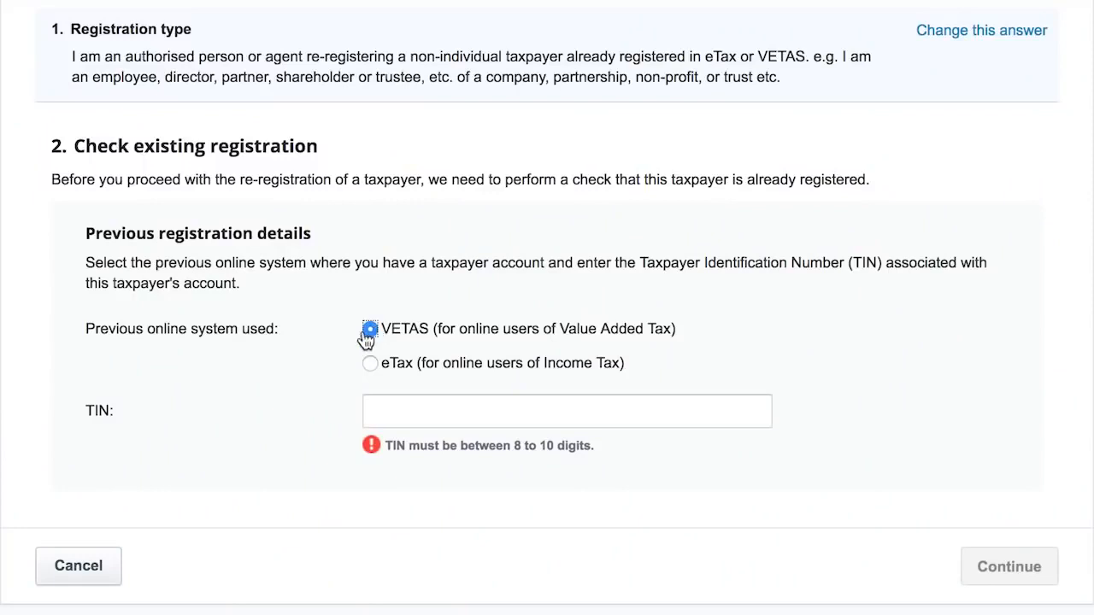
- Look up the existing registration by entering the taxpayer's TIN
{"action": "left_click", "coordinate": [379, 410]}
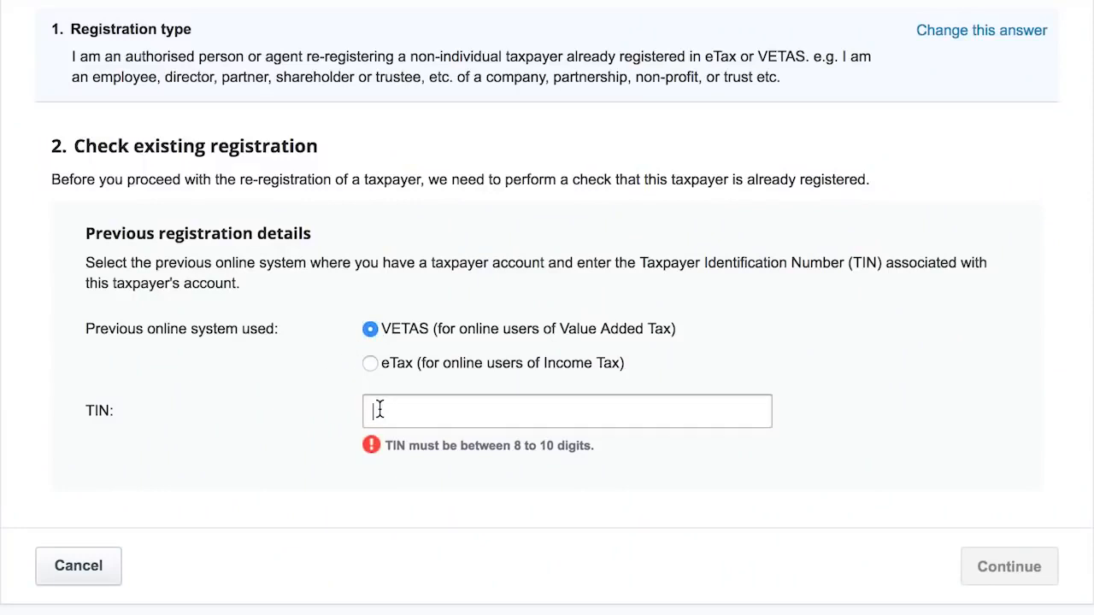
{"action": "type", "text": "20000047"}
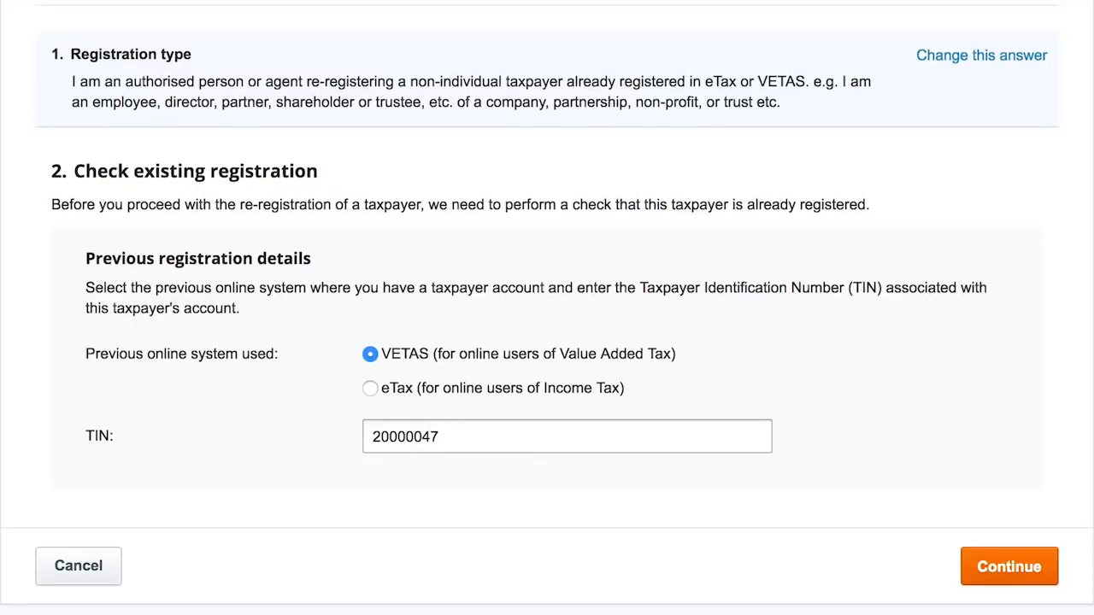
{"action": "left_click", "coordinate": [1013, 573]}
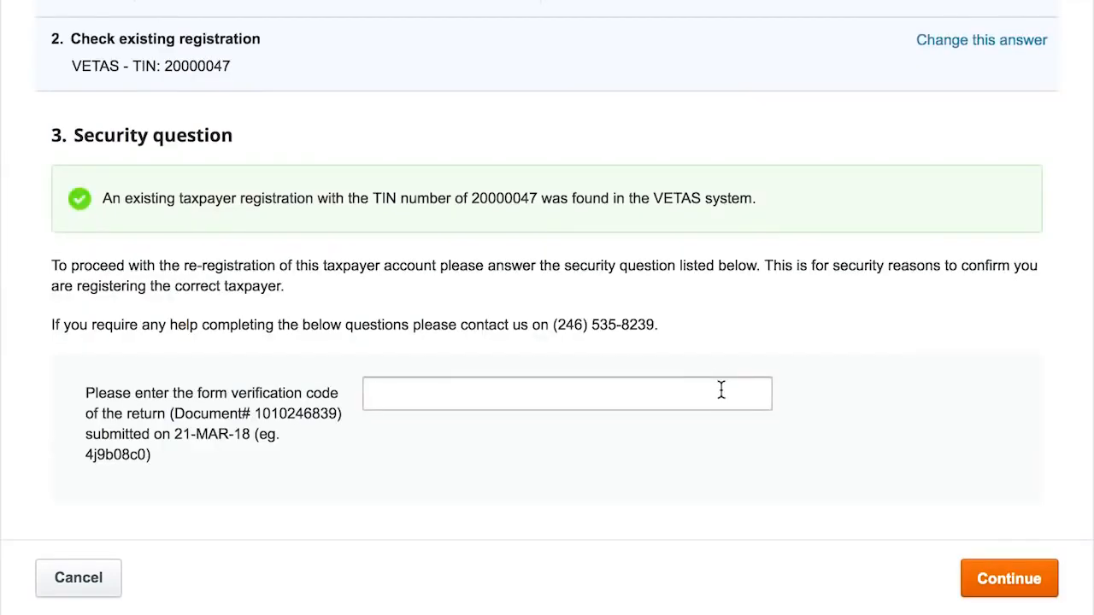
- Answer the verification question and accept the re-registration declaration
{"action": "type", "text": "350"}
{"action": "left_click", "coordinate": [1037, 586]}
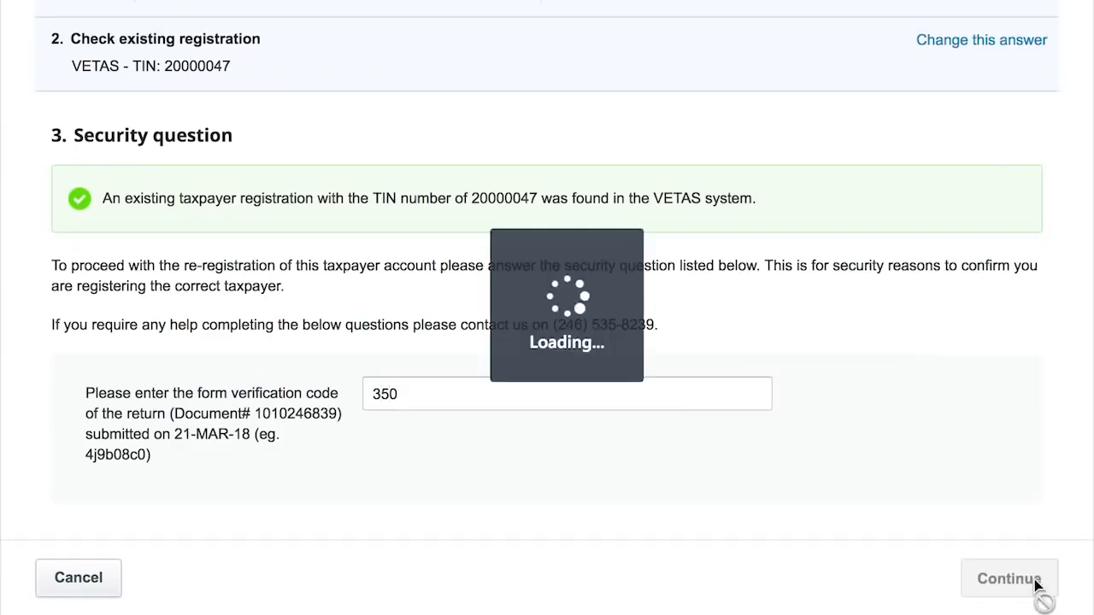
{"action": "scroll", "coordinate": [956, 465], "scroll_direction": "down", "scroll_amount": 3}
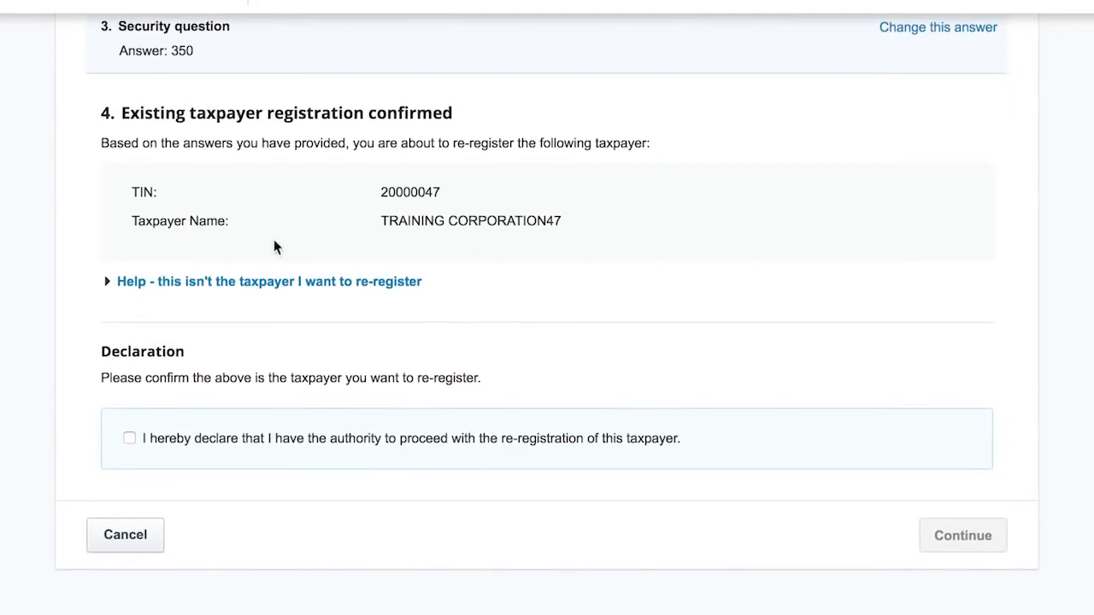
{"action": "left_click", "coordinate": [128, 439]}
- Confirm the taxpayer and record the organisation type as 'a Company (domestic or external)'
{"action": "left_click", "coordinate": [964, 537]}
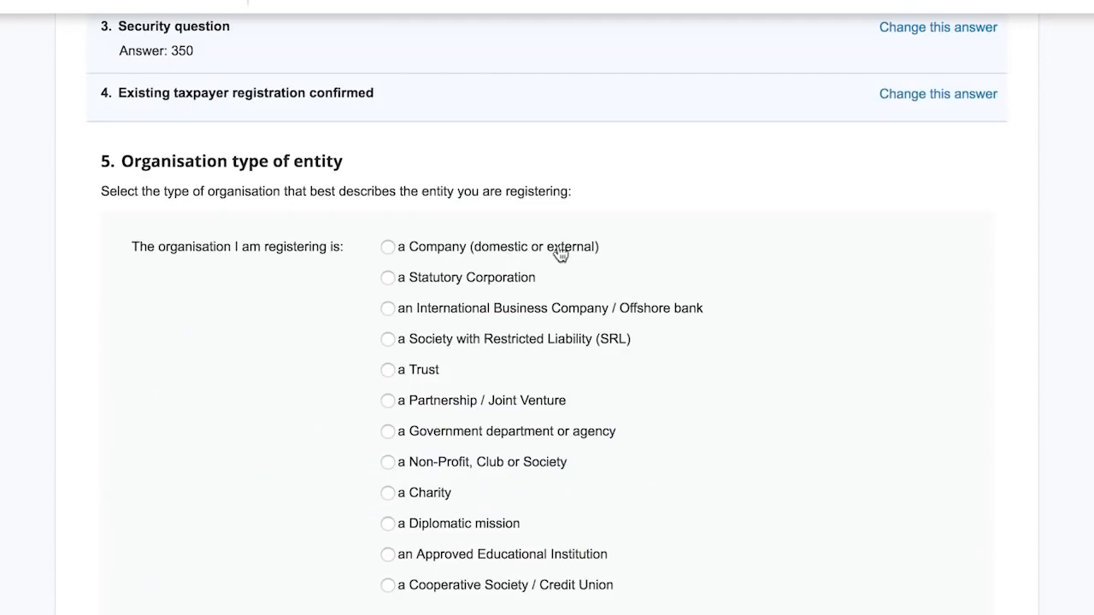
{"action": "scroll", "coordinate": [386, 247], "scroll_direction": "down", "scroll_amount": 1}
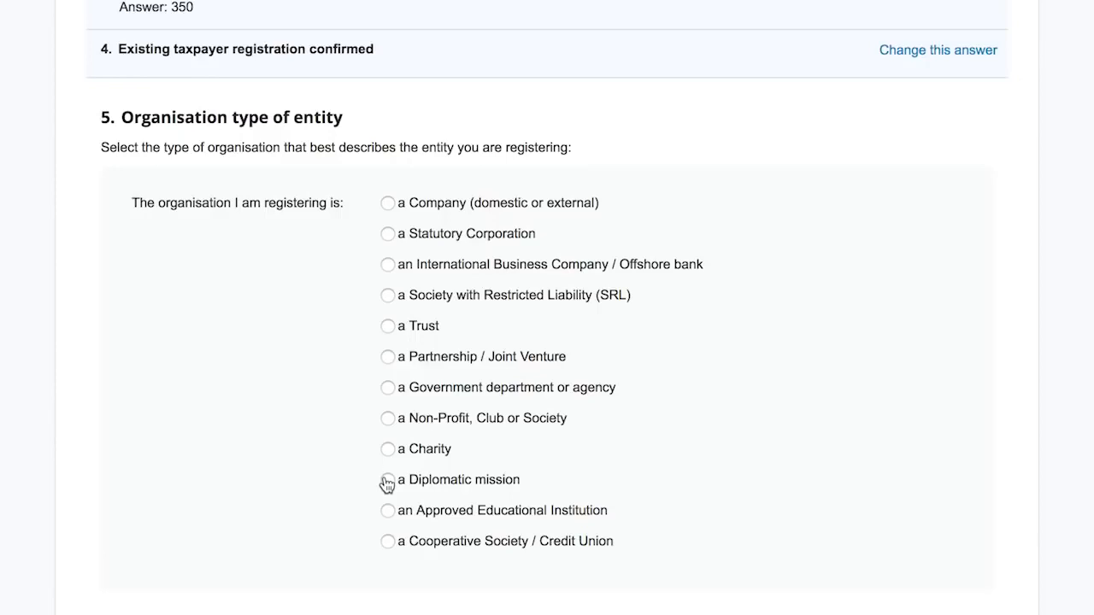
{"action": "scroll", "coordinate": [385, 513], "scroll_direction": "down", "scroll_amount": 1}
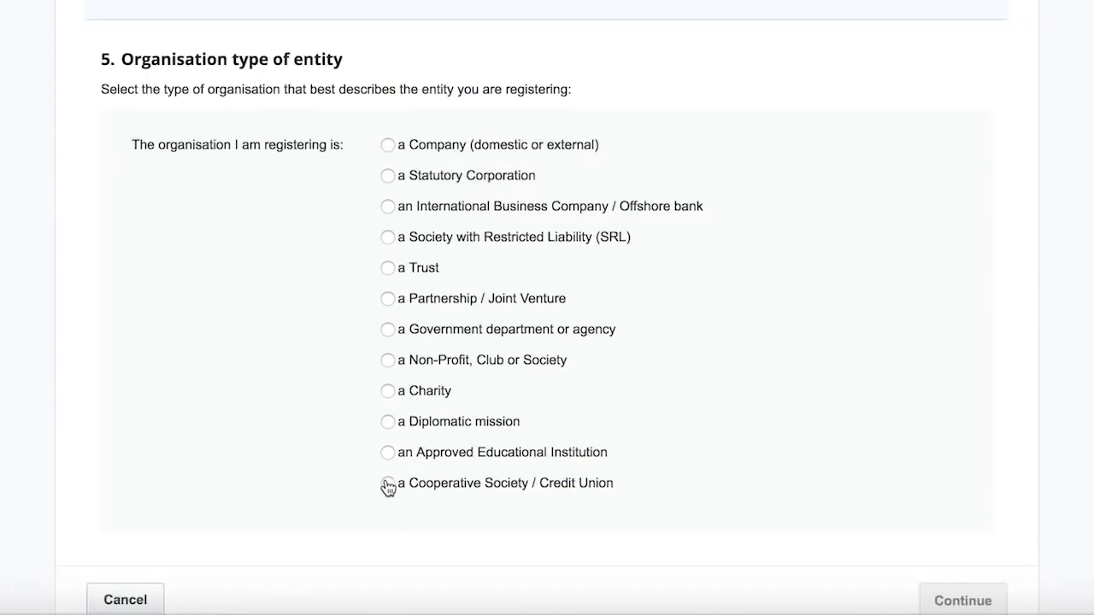
{"action": "left_click", "coordinate": [388, 147]}
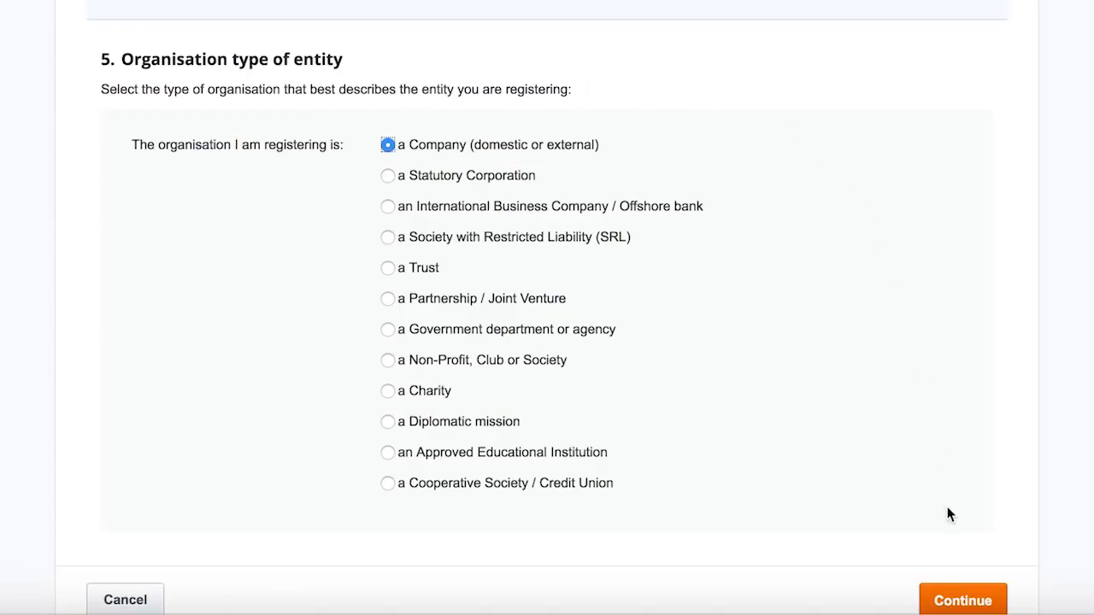
{"action": "left_click", "coordinate": [959, 601]}
{"action": "scroll", "coordinate": [795, 258], "scroll_direction": "down", "scroll_amount": 3}
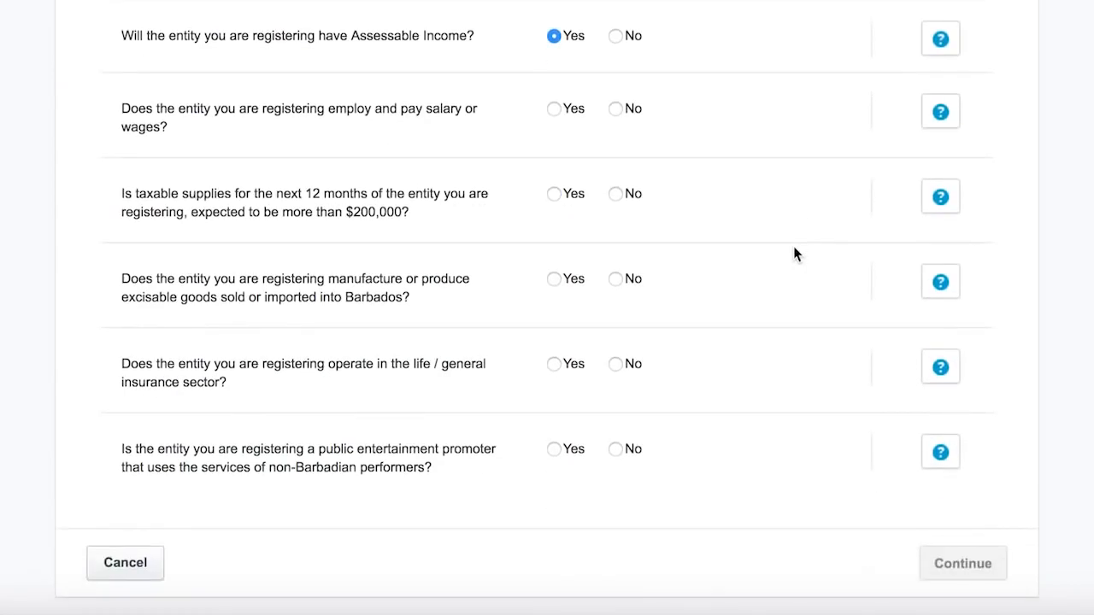
- Answer Yes to paying wages and No to supplies, excisable goods, insurance and entertainment questions
{"action": "scroll", "coordinate": [793, 254], "scroll_direction": "down", "scroll_amount": 2}
{"action": "left_click", "coordinate": [554, 7]}
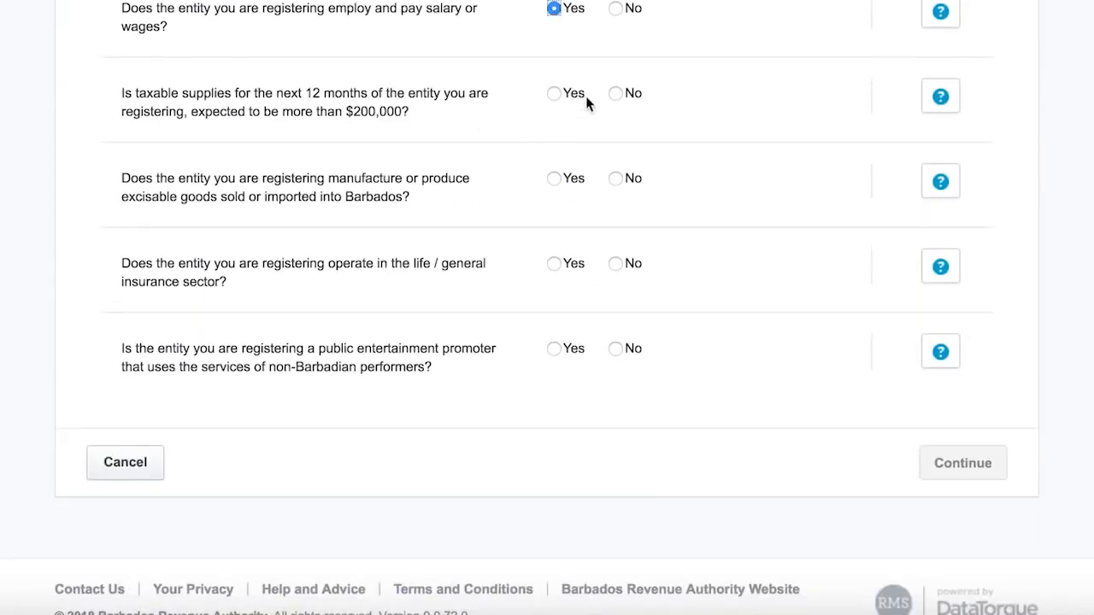
{"action": "left_click", "coordinate": [617, 95]}
{"action": "left_click", "coordinate": [616, 178]}
{"action": "left_click", "coordinate": [615, 263]}
{"action": "left_click", "coordinate": [615, 348]}
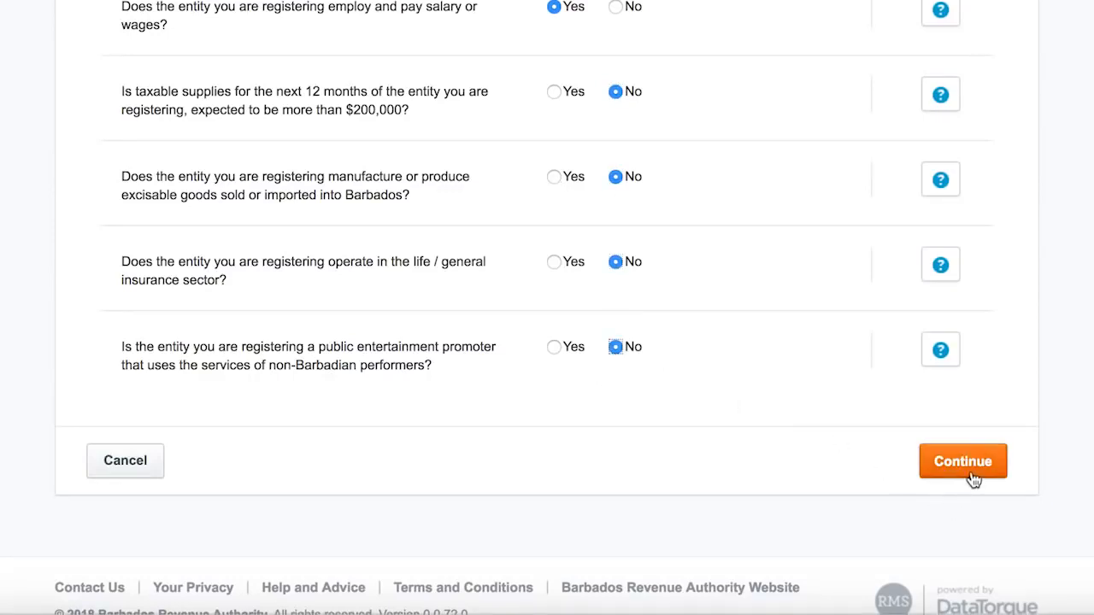
{"action": "left_click", "coordinate": [972, 470]}
- Opt into Value Added Tax (VAT) and start the registration
{"action": "scroll", "coordinate": [547, 307], "scroll_direction": "down", "scroll_amount": 2}
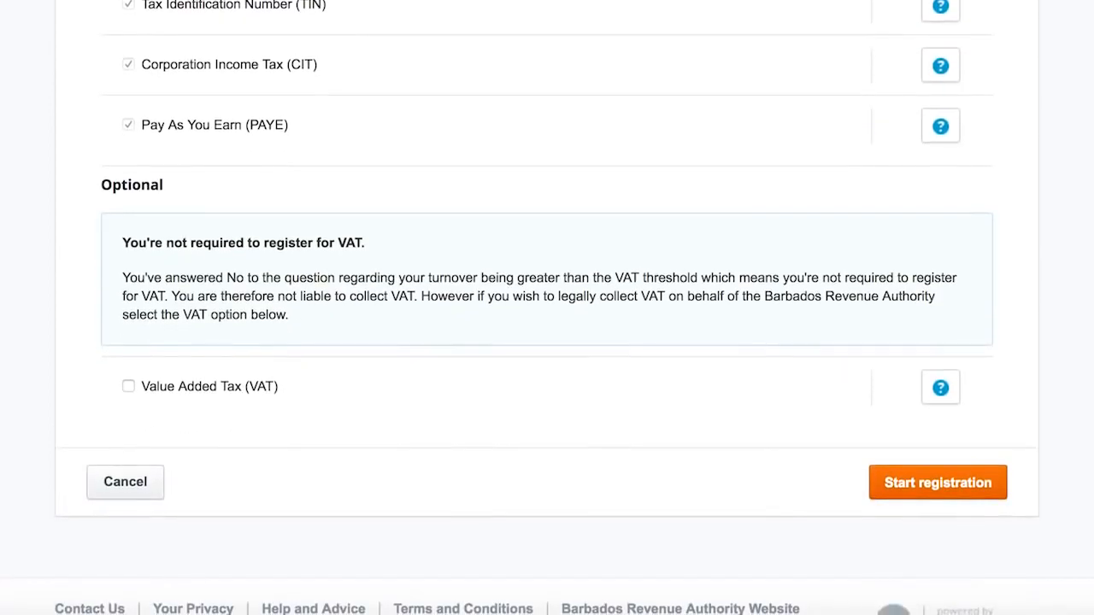
{"action": "left_click", "coordinate": [128, 387]}
{"action": "left_click", "coordinate": [929, 479]}
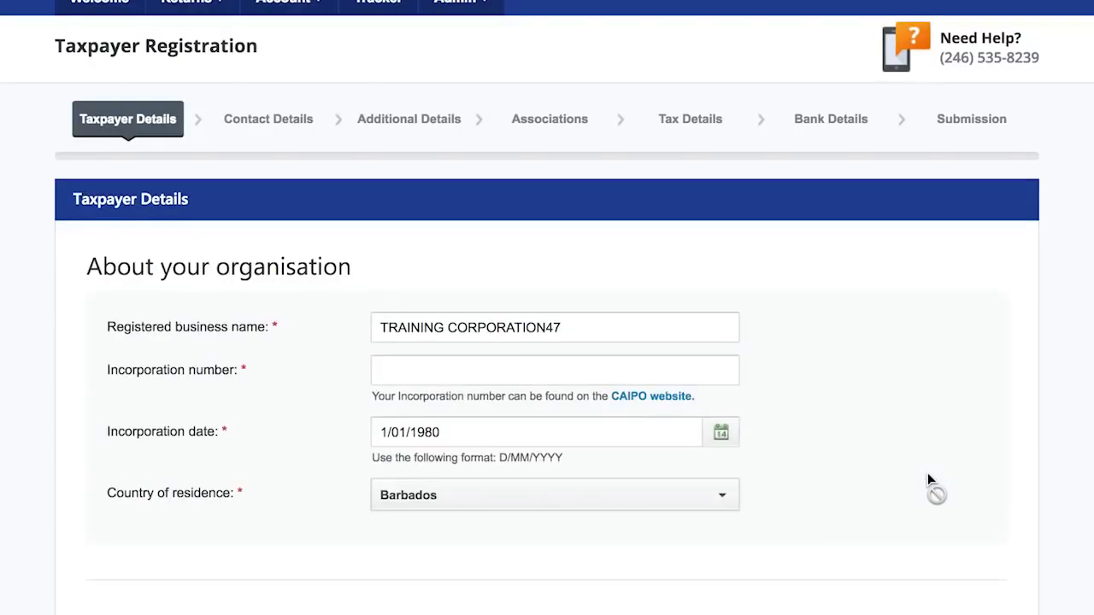
- Enter incorporation number 45451 and open the primary business nature chooser
{"action": "scroll", "coordinate": [927, 473], "scroll_direction": "down", "scroll_amount": 5}
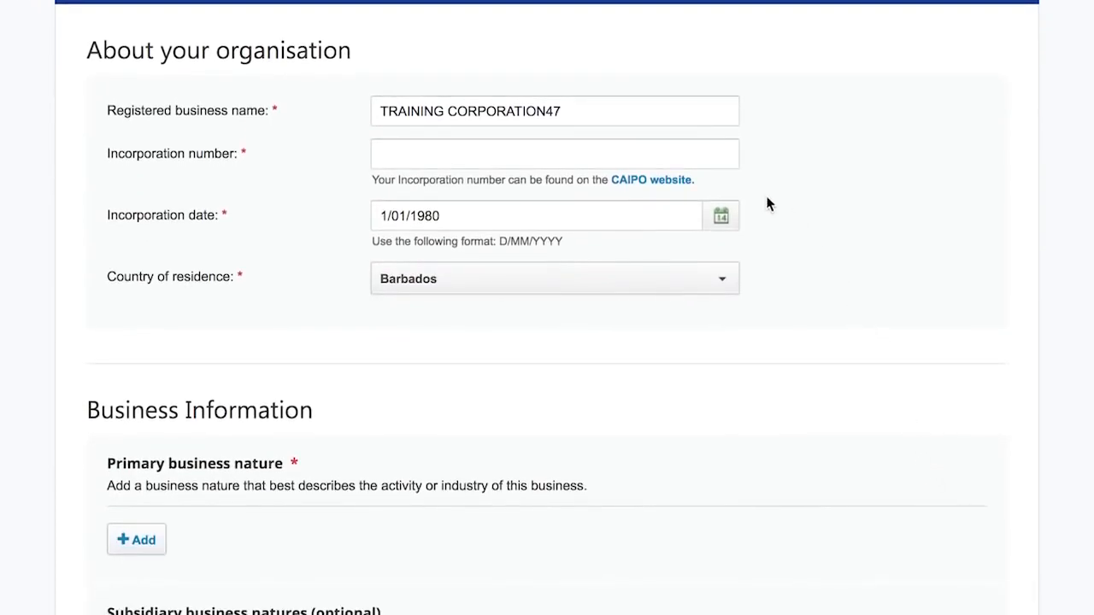
{"action": "left_click", "coordinate": [708, 157]}
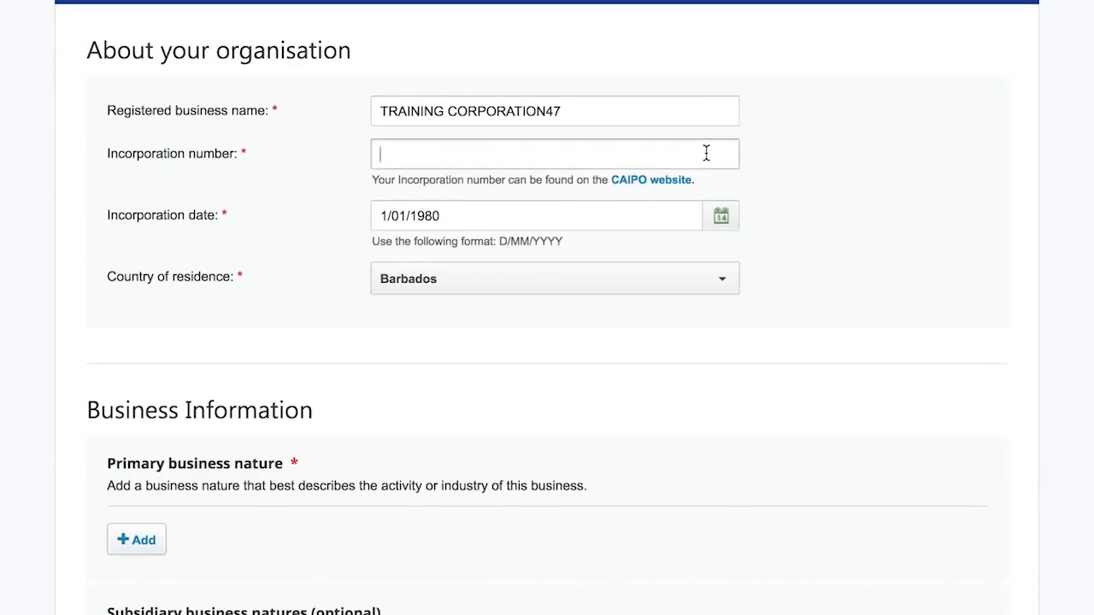
{"action": "type", "text": "45451"}
{"action": "scroll", "coordinate": [755, 225], "scroll_direction": "down", "scroll_amount": 5}
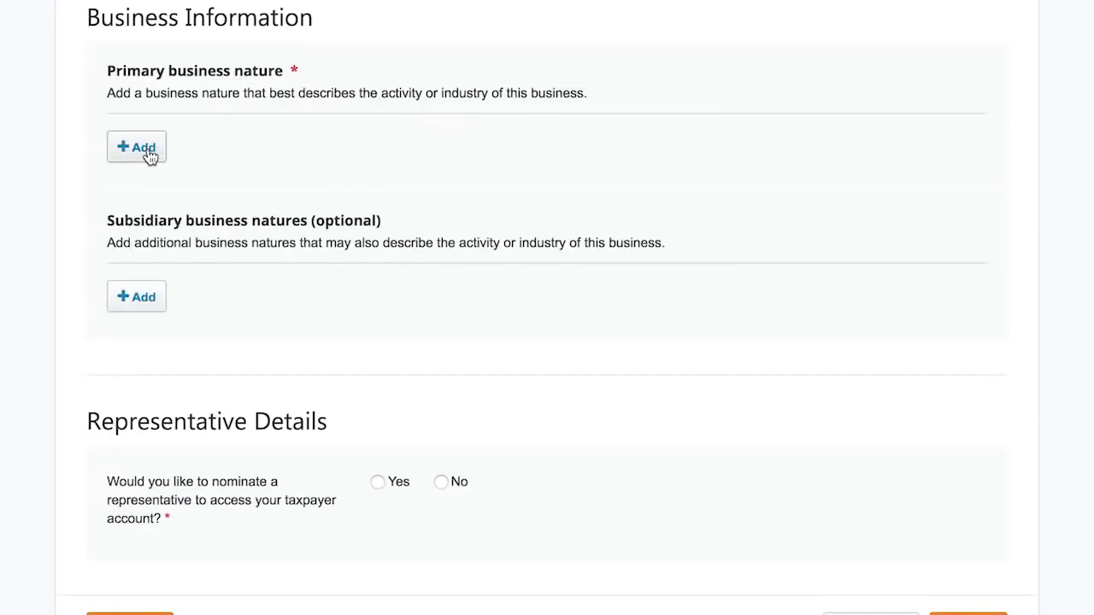
{"action": "left_click", "coordinate": [145, 150]}
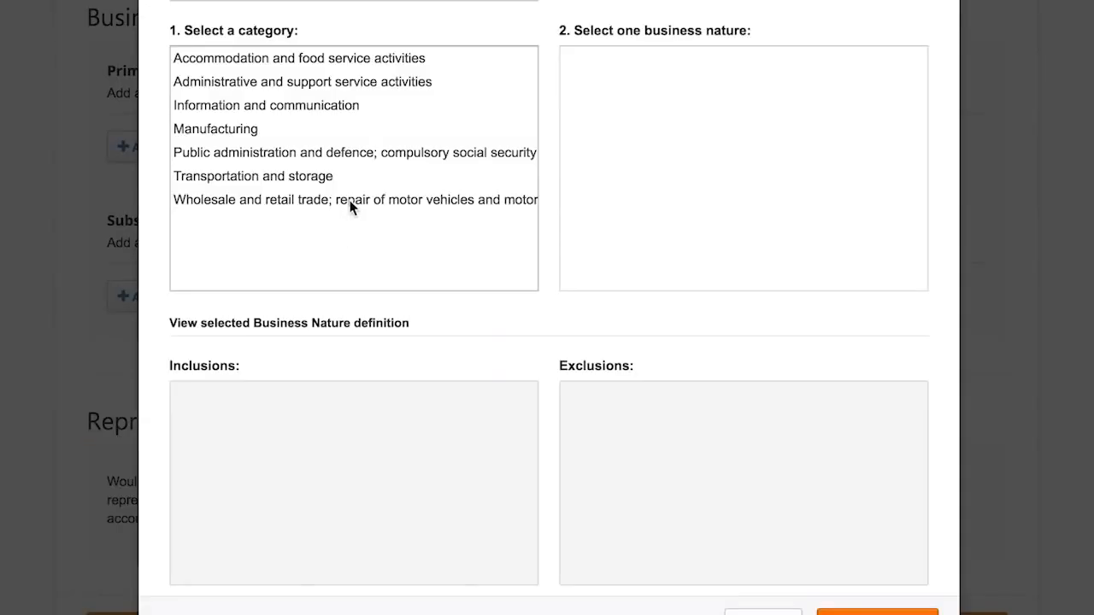
- Save 'Retail sale of food in specialized stores' as primary business nature, with no representative
{"action": "left_click", "coordinate": [349, 200]}
{"action": "scroll", "coordinate": [776, 64], "scroll_direction": "down", "scroll_amount": 2}
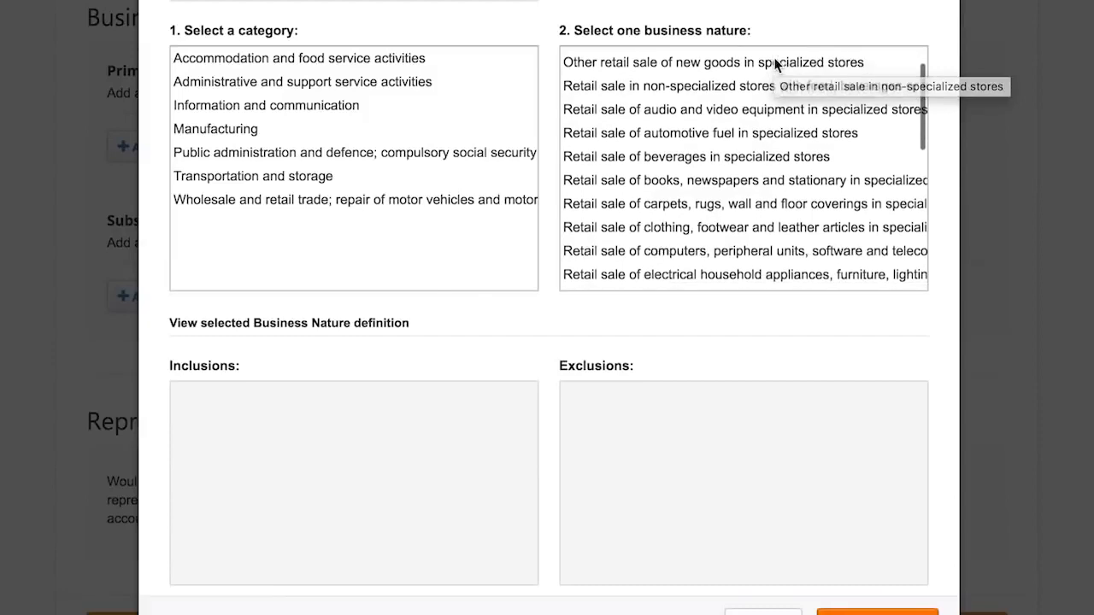
{"action": "scroll", "coordinate": [776, 64], "scroll_direction": "down", "scroll_amount": 2}
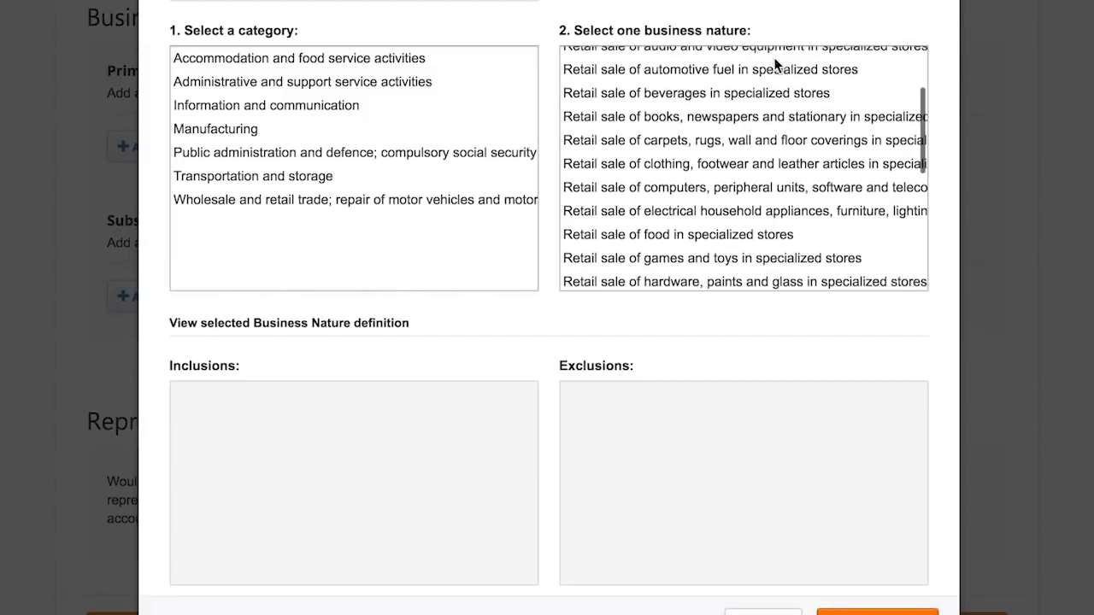
{"action": "left_click", "coordinate": [723, 236]}
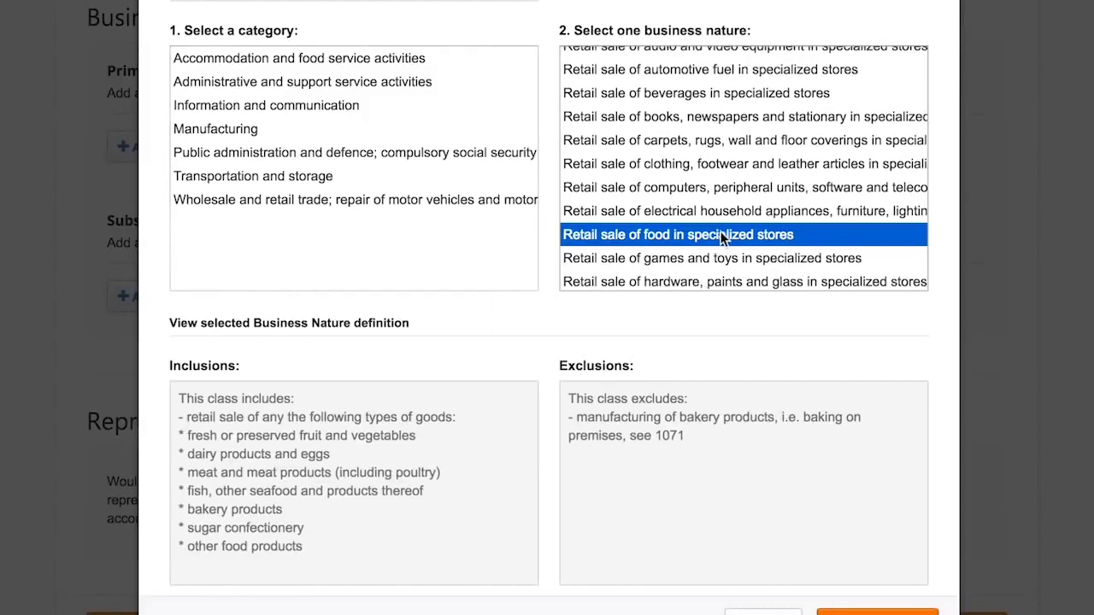
{"action": "scroll", "coordinate": [766, 521], "scroll_direction": "down", "scroll_amount": 5}
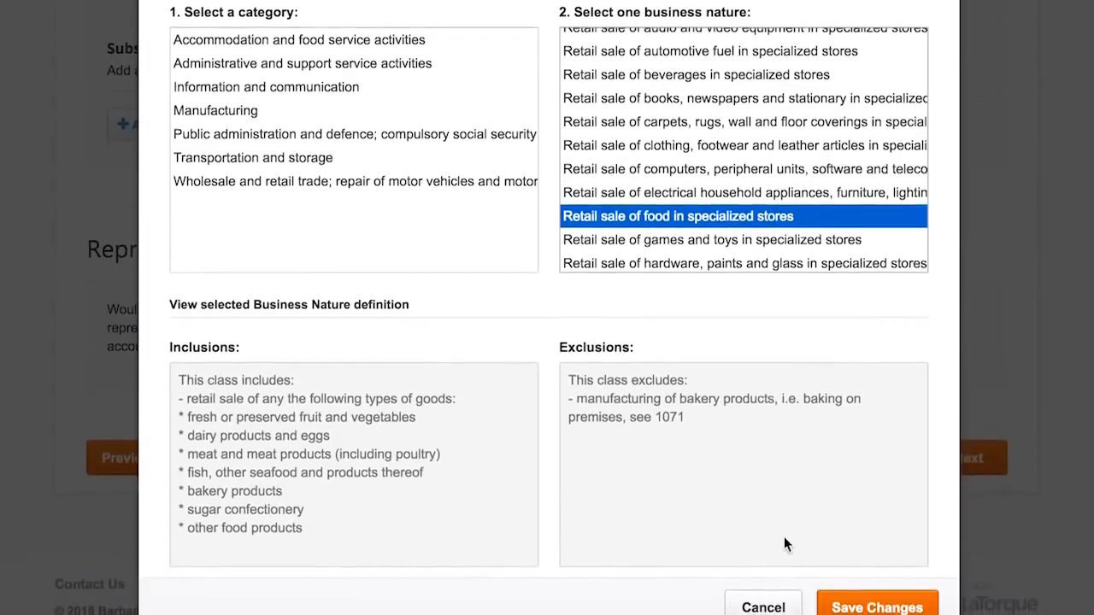
{"action": "left_click", "coordinate": [857, 598]}
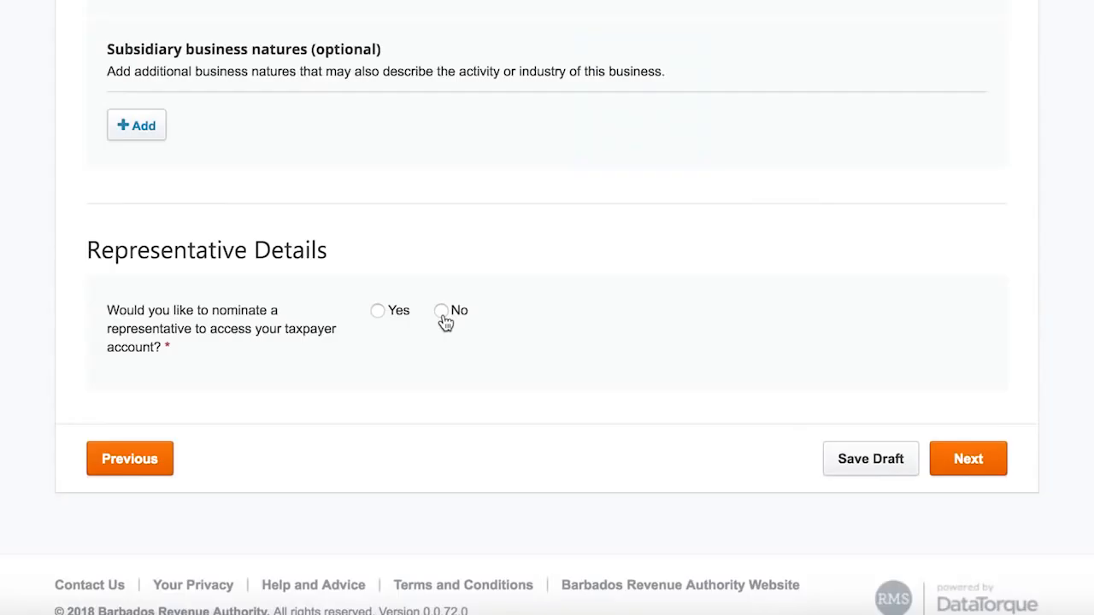
{"action": "left_click", "coordinate": [442, 313]}
{"action": "left_click", "coordinate": [983, 470]}
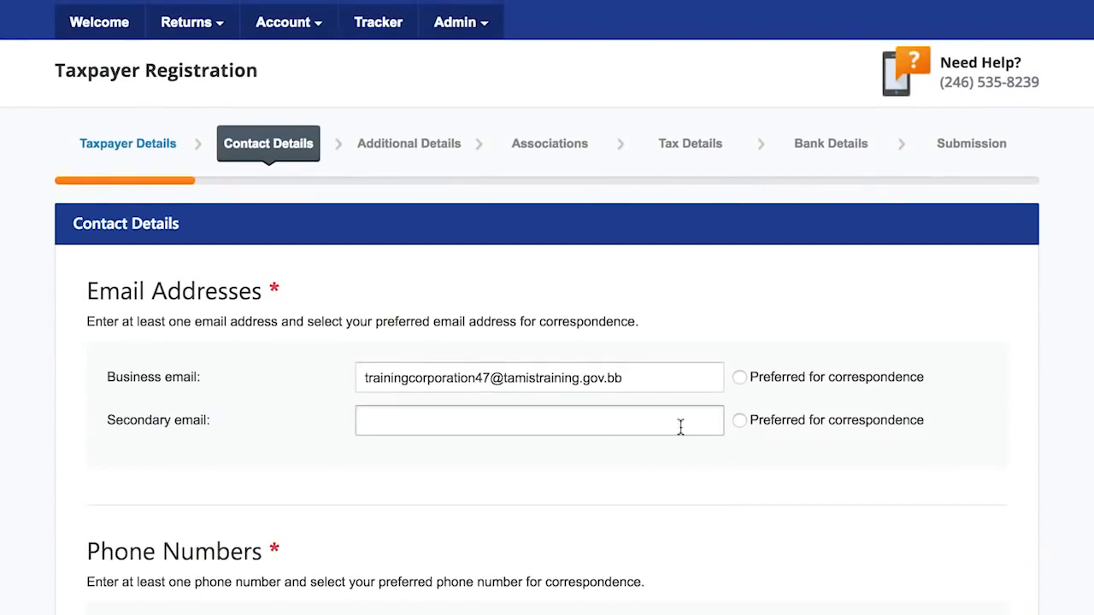
- Enter the business phone number and its extension
{"action": "scroll", "coordinate": [633, 436], "scroll_direction": "down", "scroll_amount": 3}
{"action": "scroll", "coordinate": [619, 436], "scroll_direction": "down", "scroll_amount": 1}
{"action": "left_click", "coordinate": [769, 402]}
{"action": "type", "text": "246"}
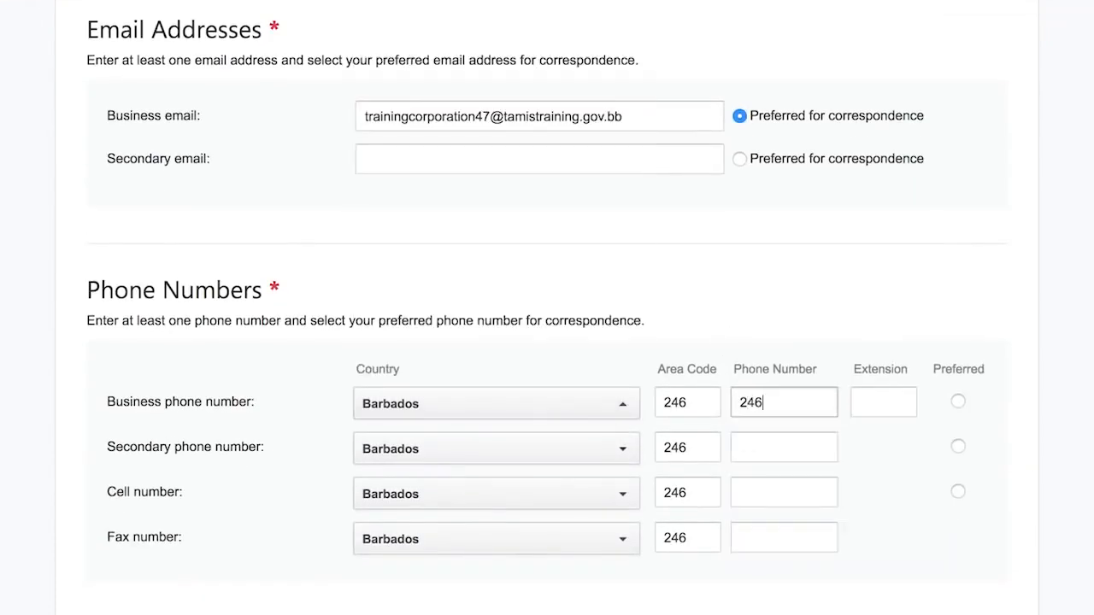
{"action": "type", "text": "1966"}
{"action": "left_click", "coordinate": [869, 405]}
{"action": "type", "text": "51"}
- Set the business address to Bridgetown, Barbados, parish St. Michael
{"action": "scroll", "coordinate": [884, 506], "scroll_direction": "down", "scroll_amount": 4}
{"action": "scroll", "coordinate": [882, 506], "scroll_direction": "down", "scroll_amount": 2}
{"action": "left_click", "coordinate": [710, 342]}
{"action": "type", "text": "Bridgetown"}
{"action": "key", "text": "Tab"}
{"action": "type", "text": "Barbados"}
{"action": "left_click", "coordinate": [695, 424]}
{"action": "left_click", "coordinate": [478, 357]}
- Set the registered office to Bridgetown, Barbados, St. Michael as the preferred correspondence address
{"action": "scroll", "coordinate": [786, 476], "scroll_direction": "down", "scroll_amount": 5}
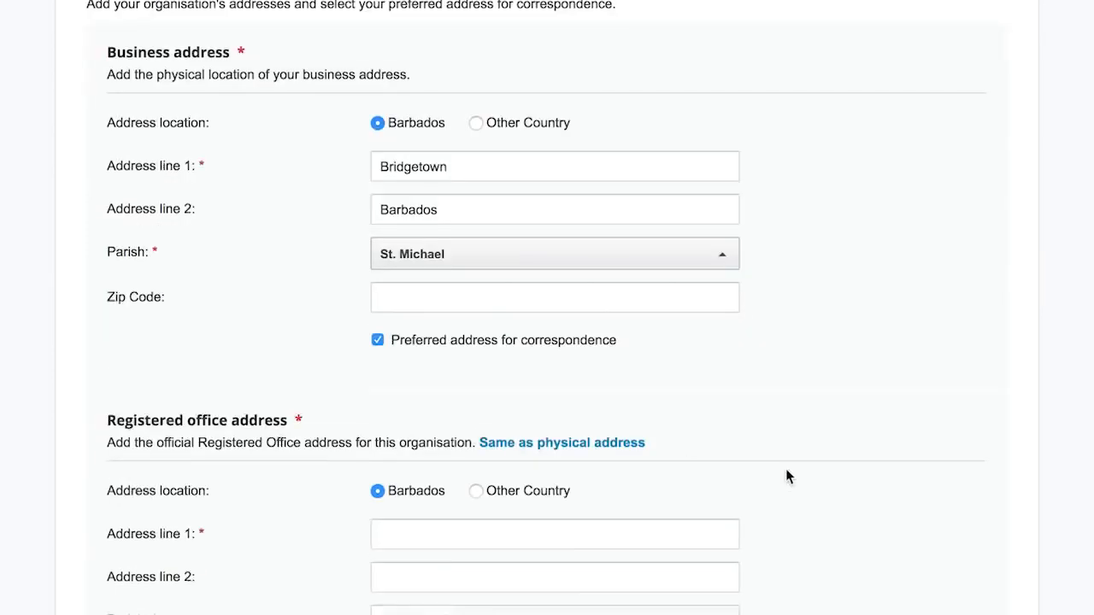
{"action": "left_click", "coordinate": [529, 235]}
{"action": "type", "text": "Bridgetown"}
{"action": "key", "text": "Tab"}
{"action": "type", "text": "Barbados"}
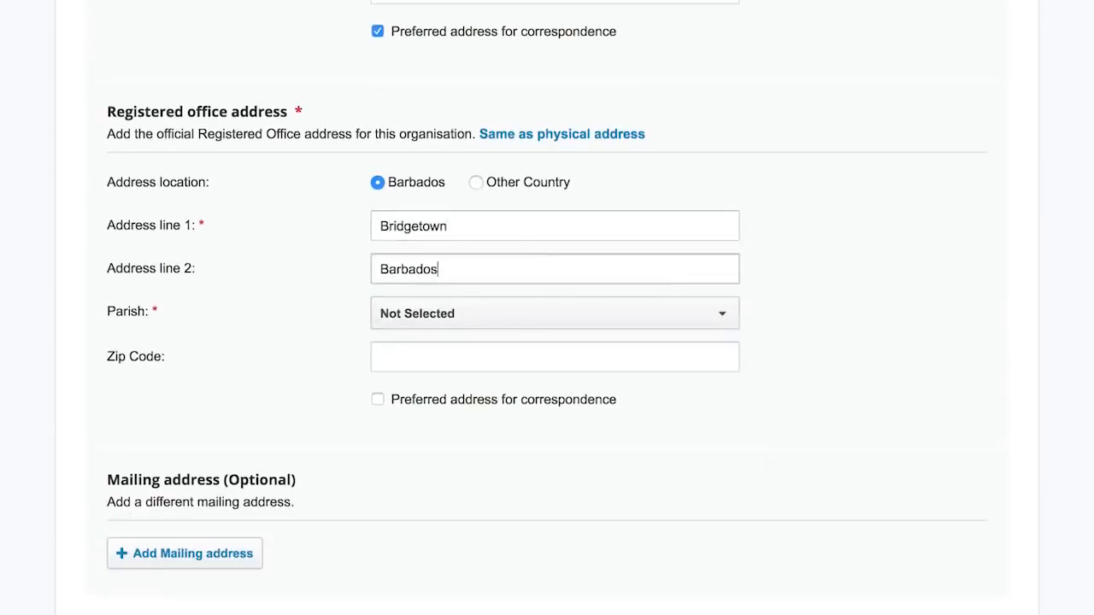
{"action": "left_click", "coordinate": [513, 313]}
{"action": "left_click", "coordinate": [481, 249]}
{"action": "scroll", "coordinate": [456, 486], "scroll_direction": "down", "scroll_amount": 2}
{"action": "left_click", "coordinate": [378, 235]}
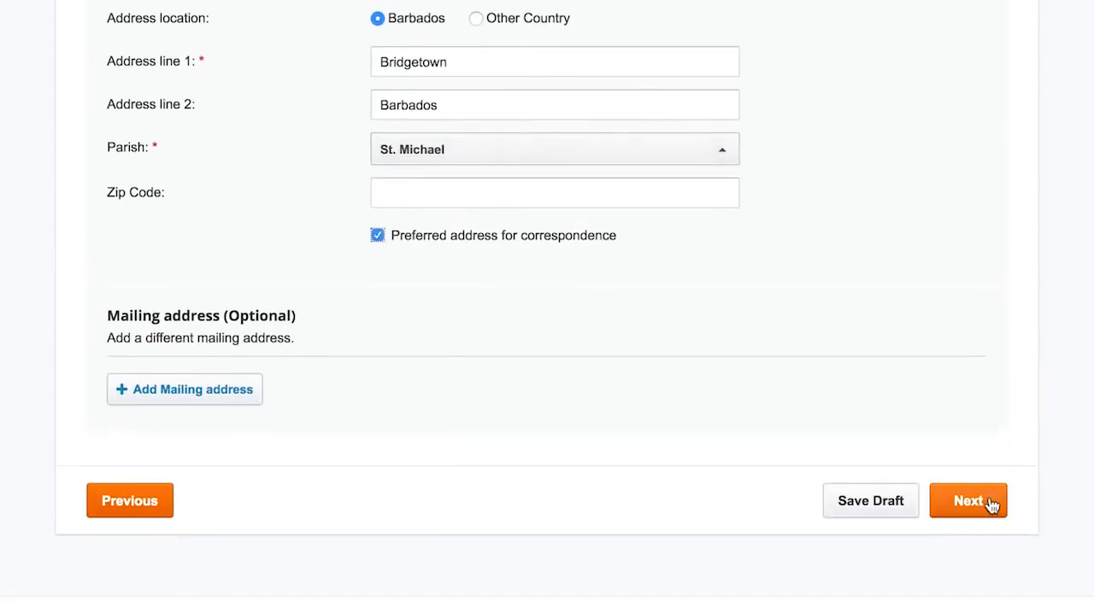
{"action": "left_click", "coordinate": [990, 502]}
- Answer No to being a public entertainment venue, leaving BRA officer help at No
{"action": "scroll", "coordinate": [831, 398], "scroll_direction": "down", "scroll_amount": 3}
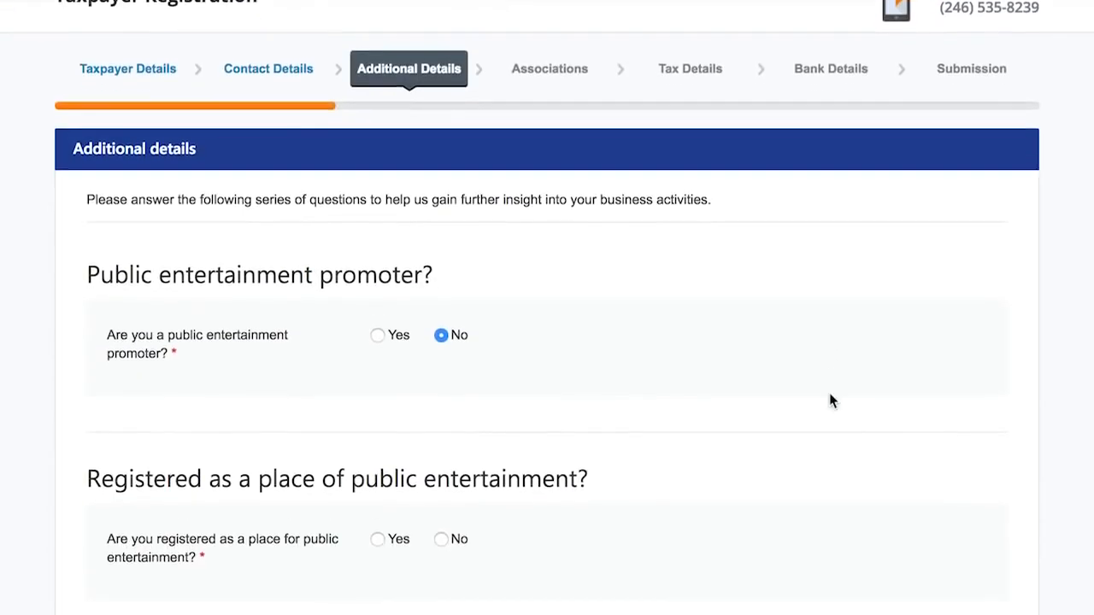
{"action": "scroll", "coordinate": [830, 394], "scroll_direction": "down", "scroll_amount": 2}
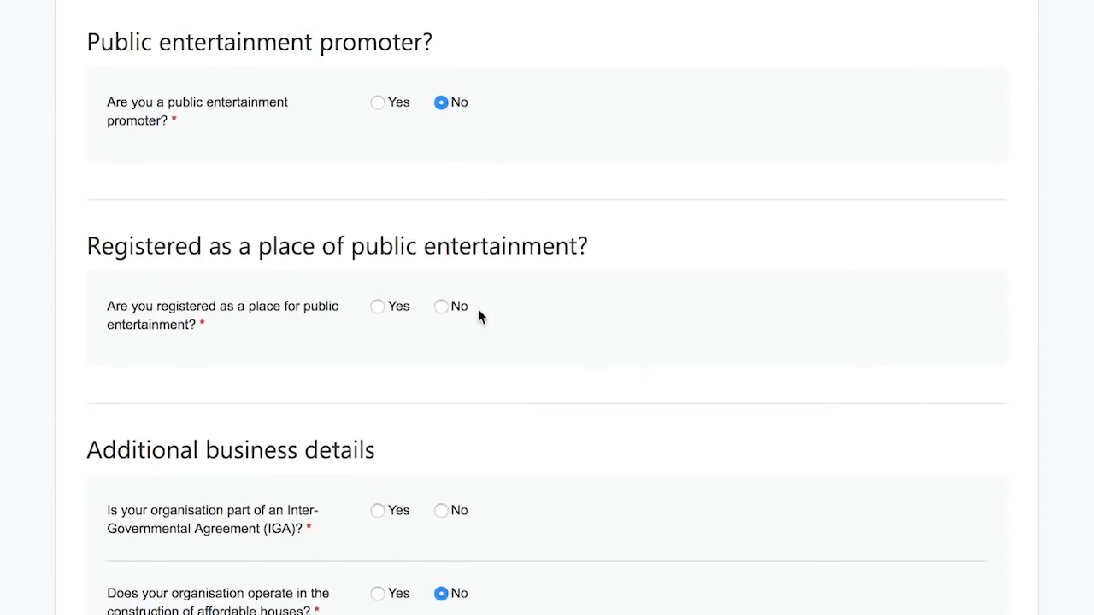
{"action": "left_click", "coordinate": [442, 307]}
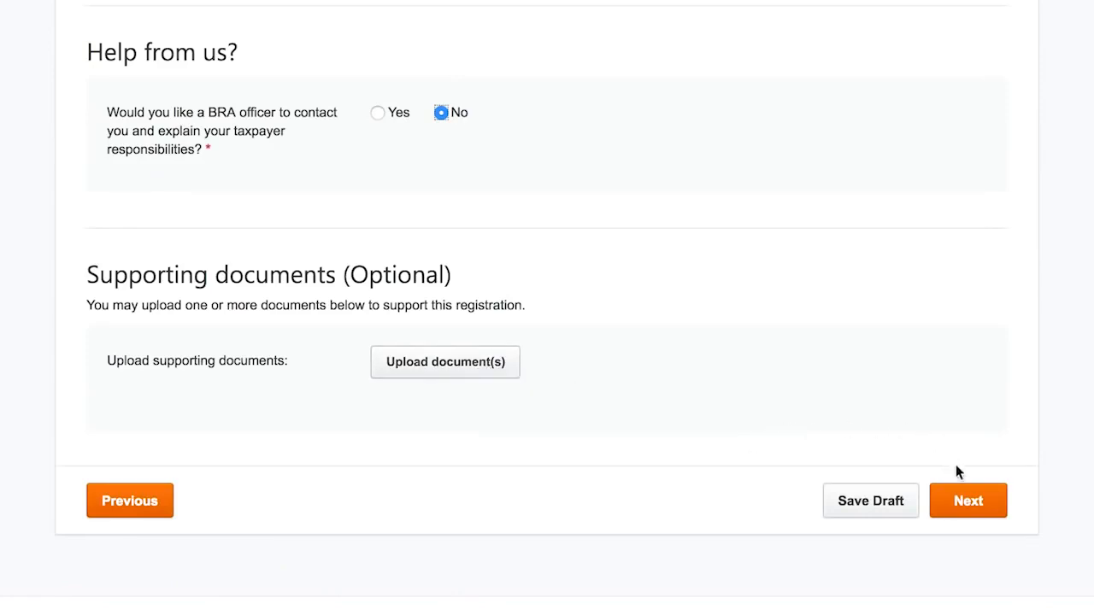
{"action": "left_click", "coordinate": [966, 503]}
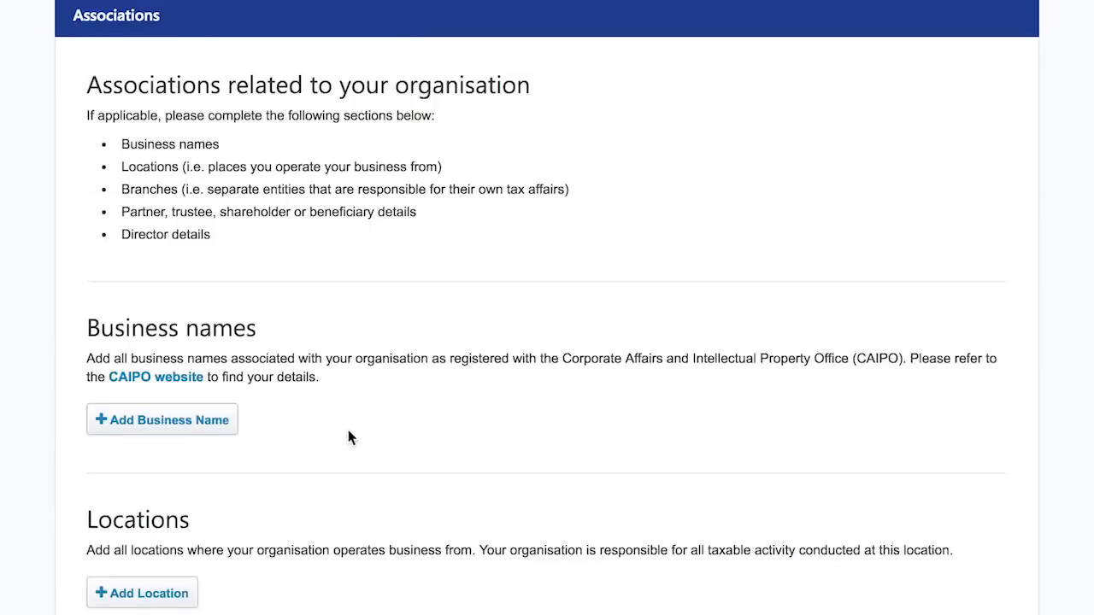
- Answer No to both branch questions and continue without adding associations
{"action": "scroll", "coordinate": [347, 438], "scroll_direction": "down", "scroll_amount": 1}
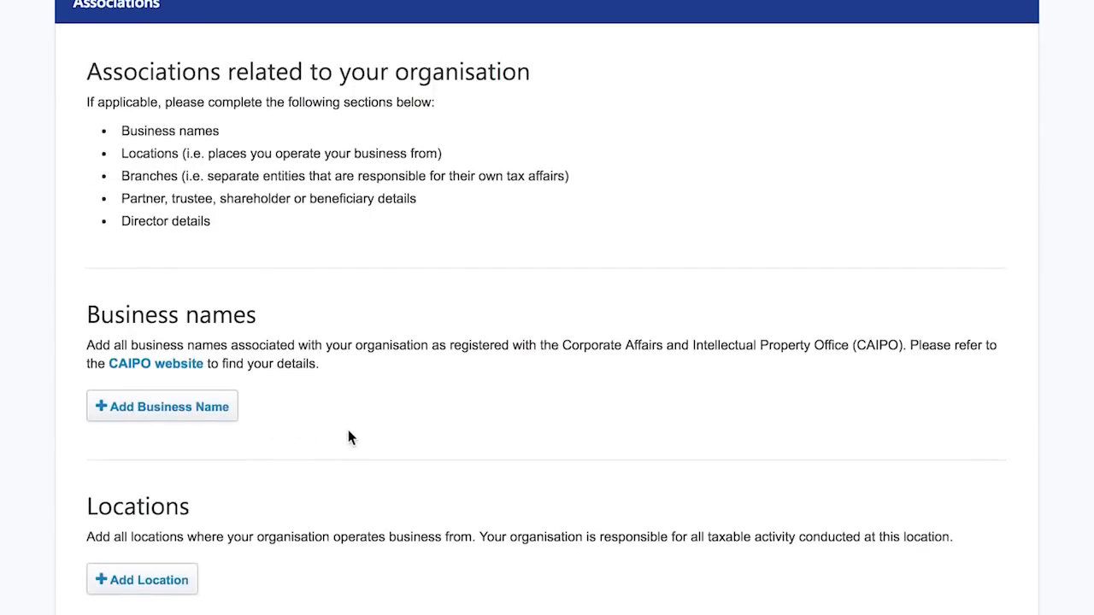
{"action": "scroll", "coordinate": [348, 432], "scroll_direction": "down", "scroll_amount": 2}
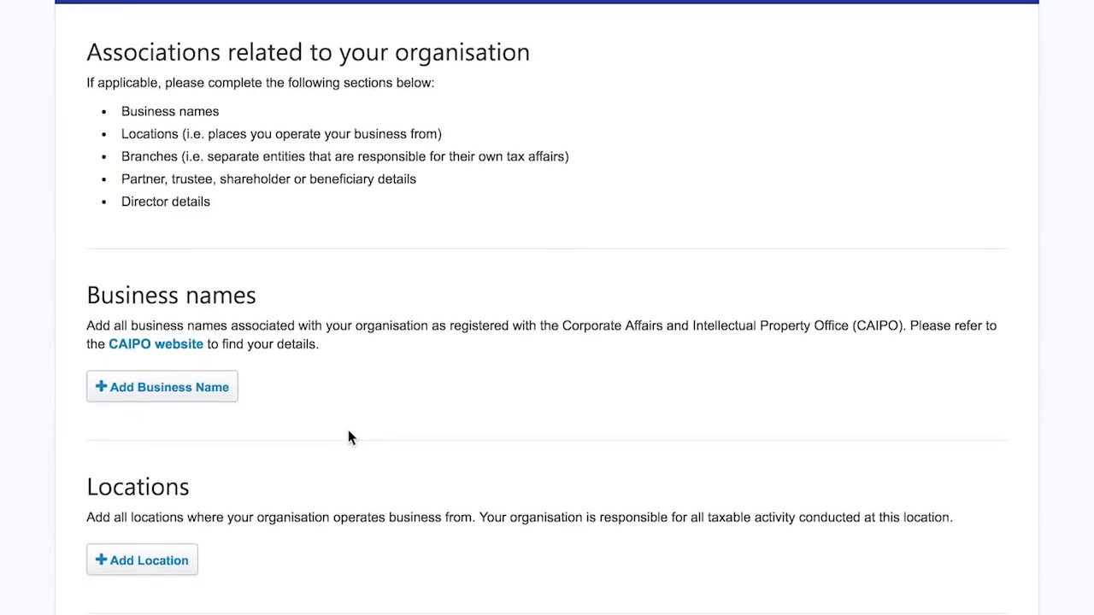
{"action": "scroll", "coordinate": [348, 438], "scroll_direction": "down", "scroll_amount": 3}
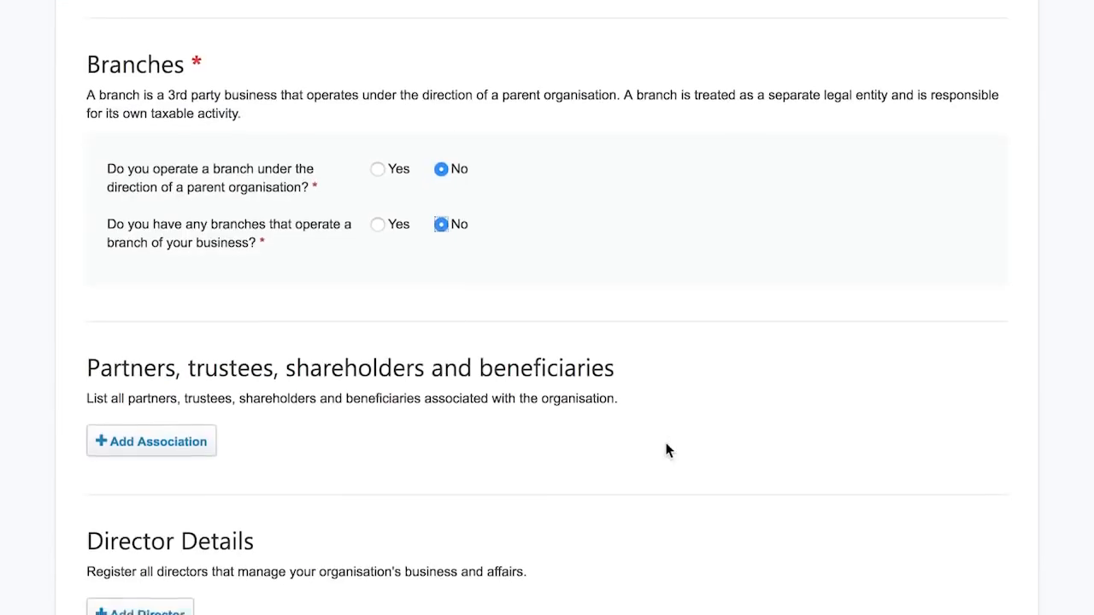
{"action": "scroll", "coordinate": [668, 450], "scroll_direction": "down", "scroll_amount": 1}
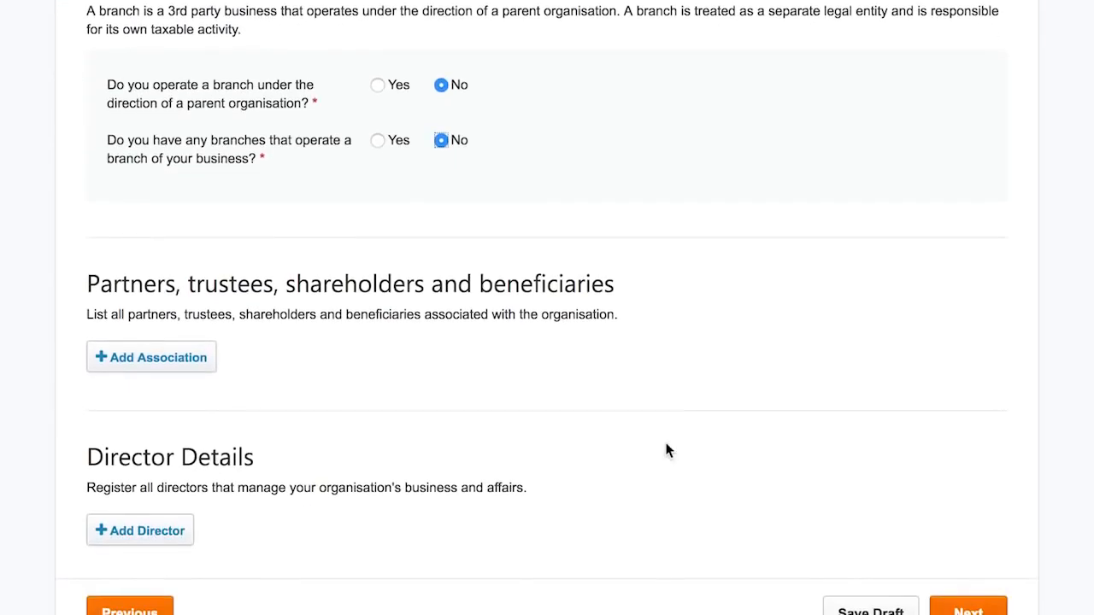
{"action": "scroll", "coordinate": [667, 450], "scroll_direction": "down", "scroll_amount": 2}
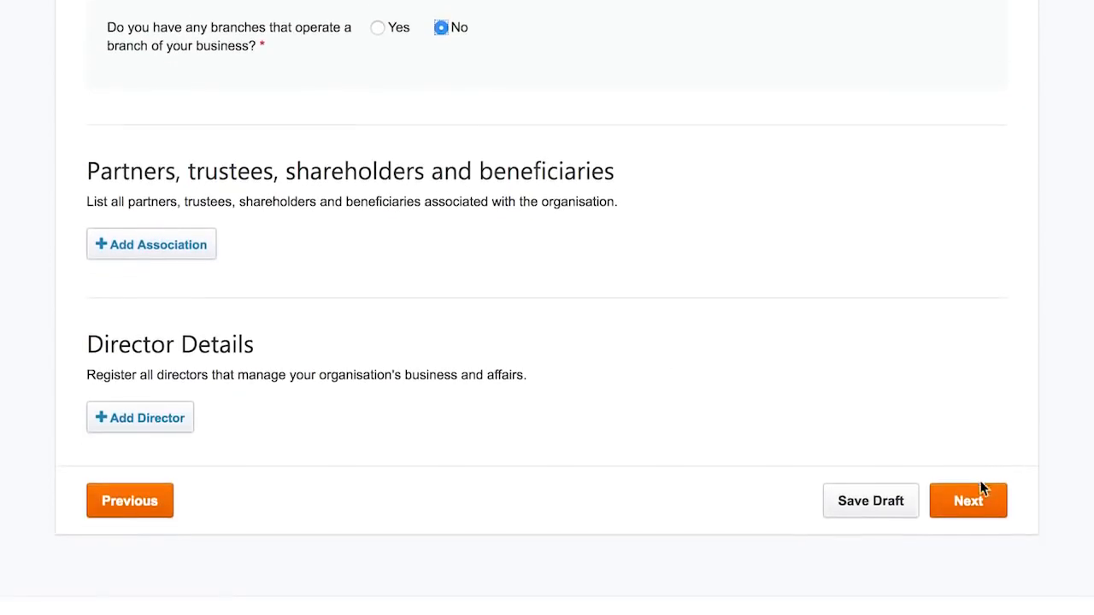
{"action": "left_click", "coordinate": [978, 503]}
- Enter 50000 estimated income and change the Corporation Income Tax start year to 2017
{"action": "scroll", "coordinate": [489, 356], "scroll_direction": "down", "scroll_amount": 4}
{"action": "type", "text": "5"}
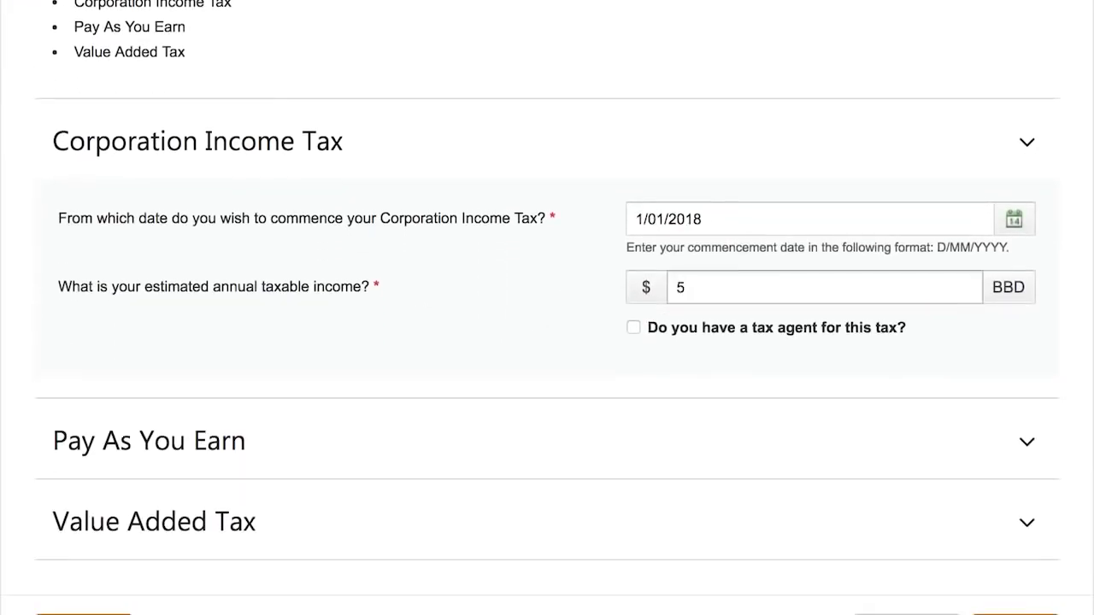
{"action": "type", "text": "0000"}
{"action": "left_click", "coordinate": [723, 219]}
{"action": "key", "text": "BackSpace"}
{"action": "type", "text": "7"}
- Fill PAYE details: start year 2017, fortnightly payroll, 10 employees
{"action": "left_click", "coordinate": [1057, 407]}
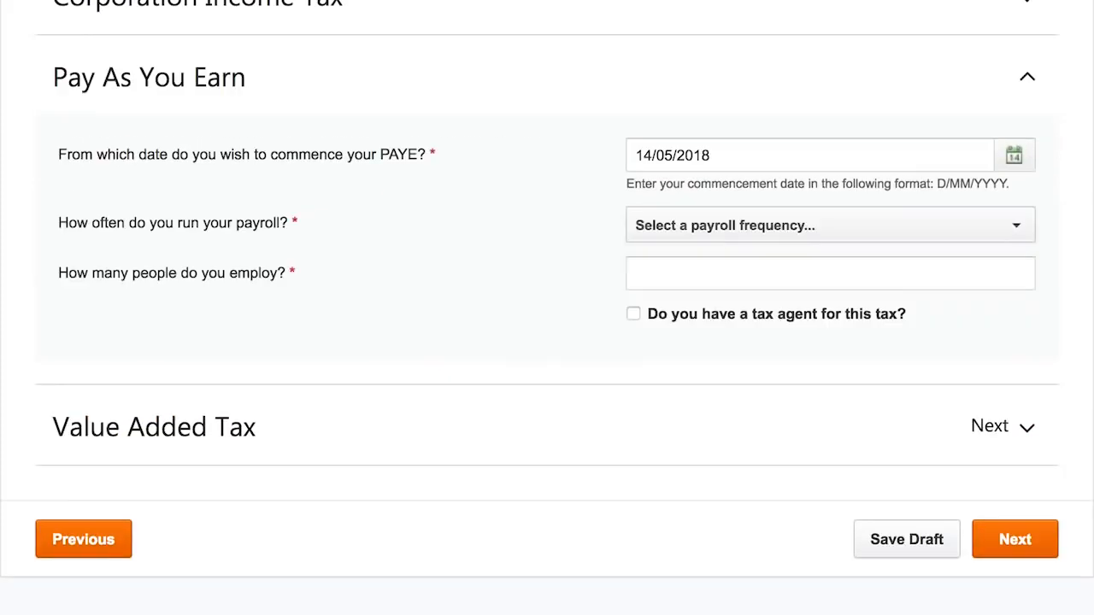
{"action": "left_click", "coordinate": [730, 157]}
{"action": "key", "text": "BackSpace"}
{"action": "type", "text": "7"}
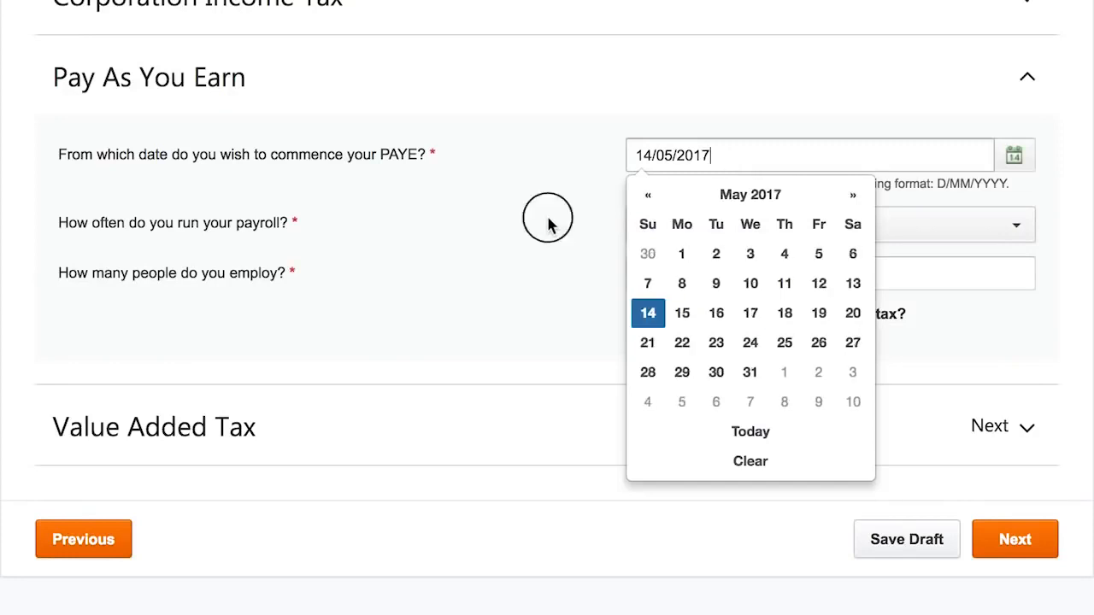
{"action": "left_click", "coordinate": [549, 218]}
{"action": "left_click", "coordinate": [694, 246]}
{"action": "left_click", "coordinate": [683, 325]}
{"action": "left_click", "coordinate": [690, 275]}
{"action": "type", "text": "10"}
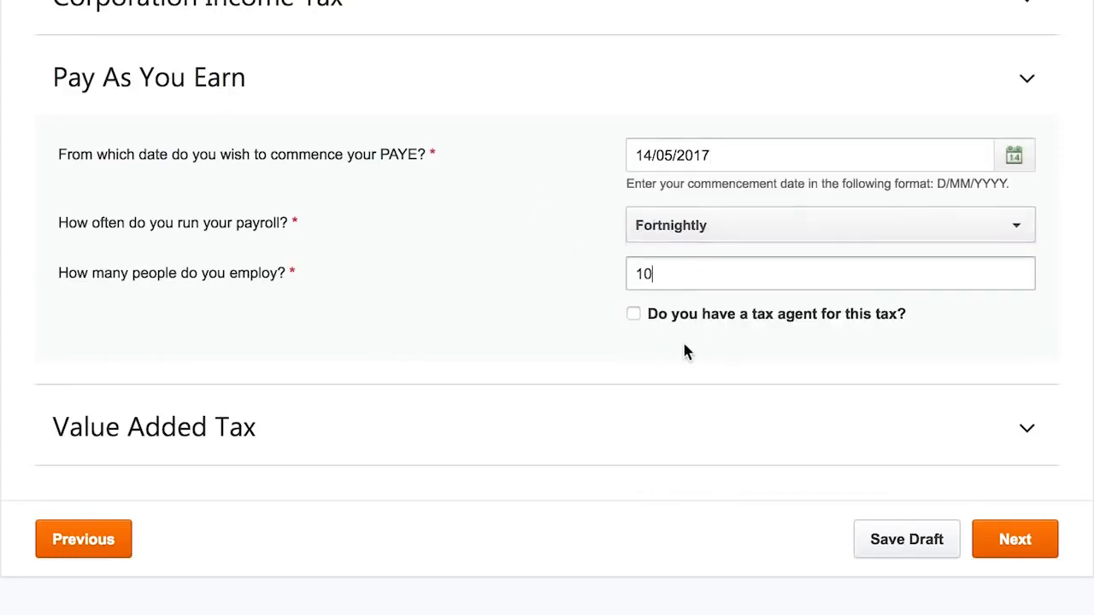
- Answer the VAT questions: Yes to importing, exporting and computerised records (Quickbooks), No otherwise
{"action": "left_click", "coordinate": [1024, 427]}
{"action": "left_click", "coordinate": [703, 303]}
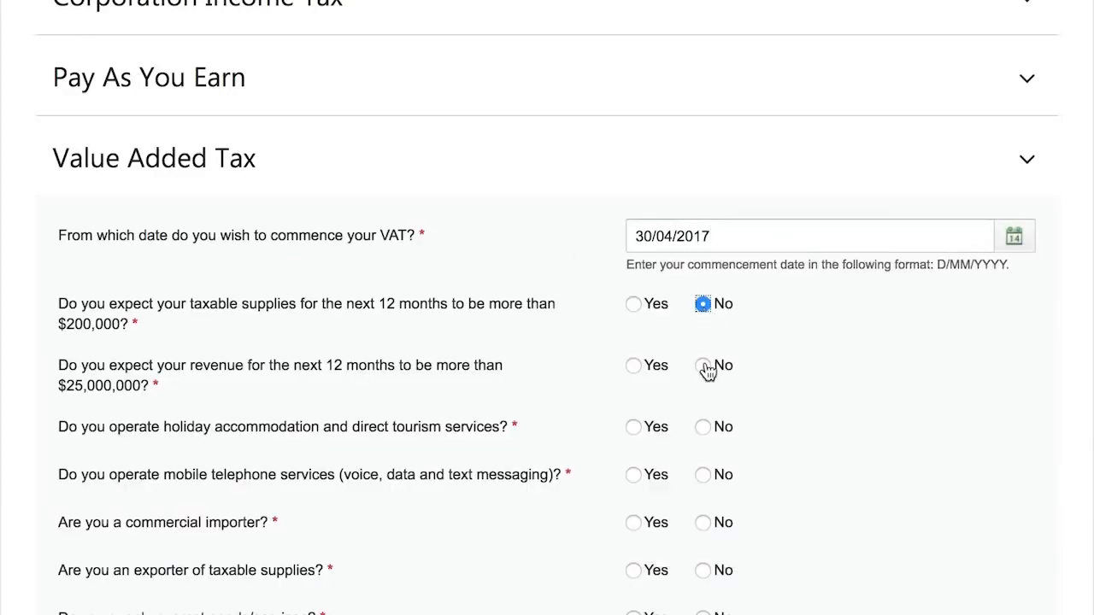
{"action": "left_click", "coordinate": [705, 366]}
{"action": "scroll", "coordinate": [782, 445], "scroll_direction": "down", "scroll_amount": 1}
{"action": "left_click", "coordinate": [702, 406]}
{"action": "scroll", "coordinate": [655, 476], "scroll_direction": "down", "scroll_amount": 3}
{"action": "left_click", "coordinate": [703, 316]}
{"action": "left_click", "coordinate": [633, 364]}
{"action": "left_click", "coordinate": [634, 412]}
{"action": "left_click", "coordinate": [702, 459]}
{"action": "left_click", "coordinate": [634, 508]}
{"action": "left_click", "coordinate": [652, 549]}
{"action": "type", "text": "Quickbooks"}
{"action": "left_click", "coordinate": [702, 604]}
- Assign a tax agent by the representative's TIN and send all correspondence to them
{"action": "scroll", "coordinate": [683, 445], "scroll_direction": "down", "scroll_amount": 5}
{"action": "left_click", "coordinate": [633, 405]}
{"action": "left_click", "coordinate": [699, 443]}
{"action": "scroll", "coordinate": [564, 555], "scroll_direction": "down", "scroll_amount": 6}
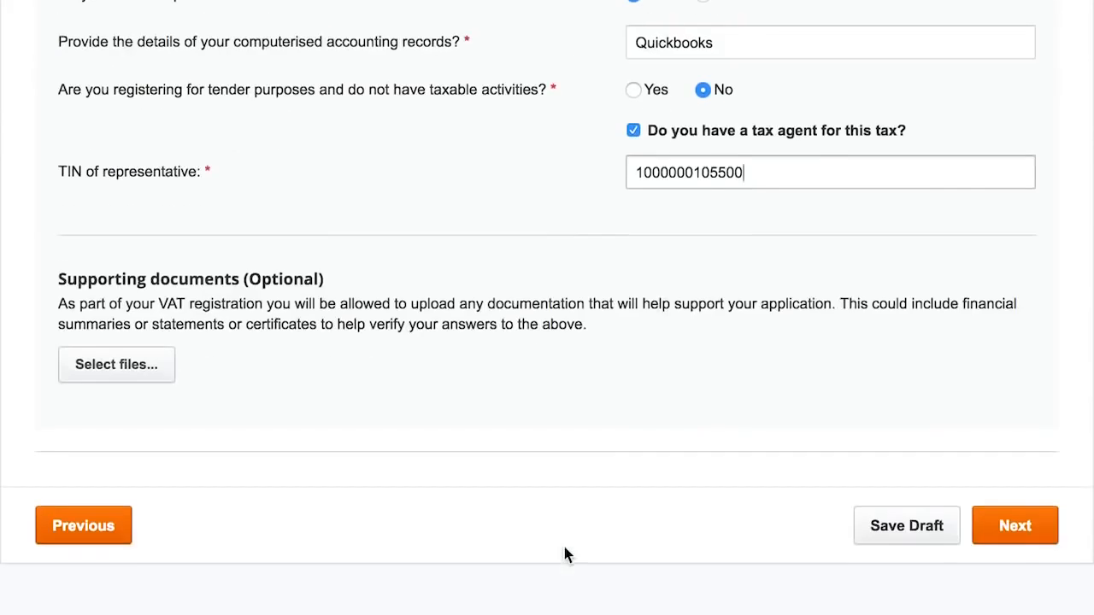
{"action": "left_click", "coordinate": [633, 295]}
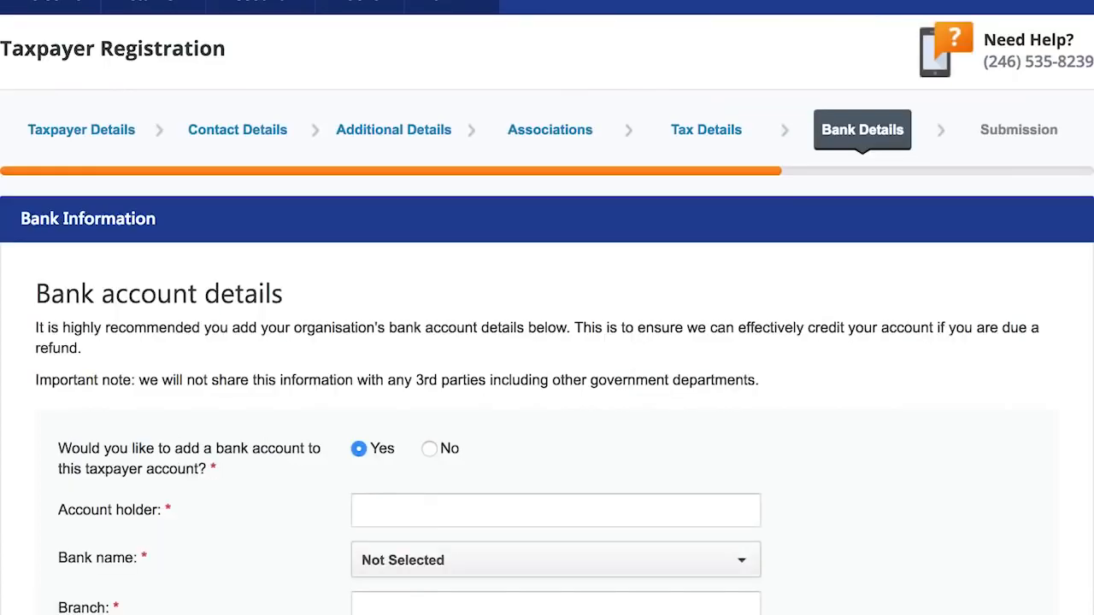
- Expand the application summary on the Submission page for review
{"action": "scroll", "coordinate": [897, 471], "scroll_direction": "down", "scroll_amount": 2}
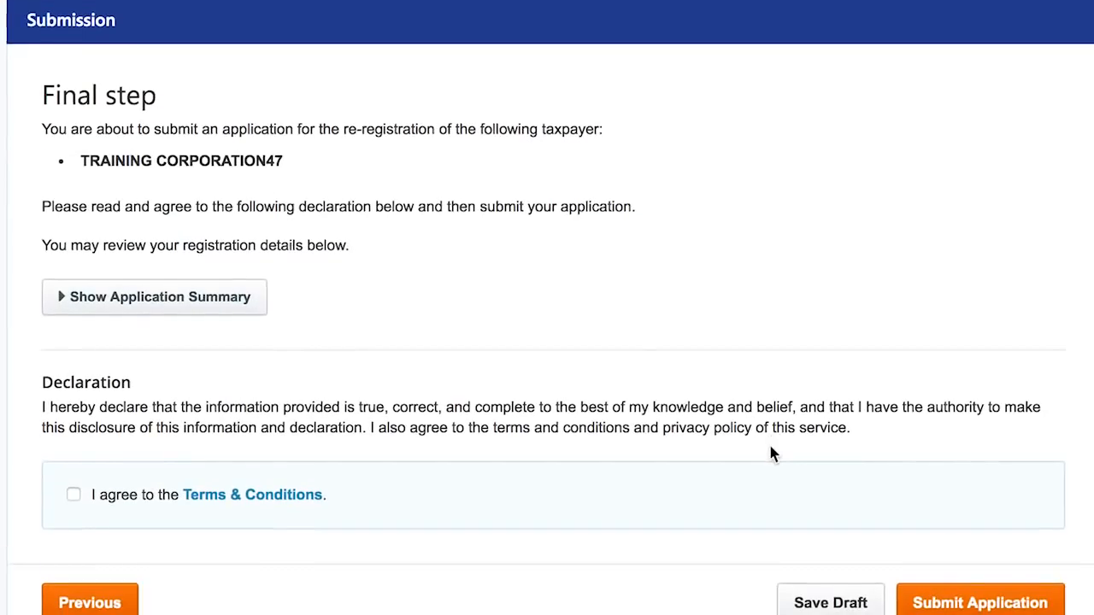
{"action": "left_click", "coordinate": [213, 304]}
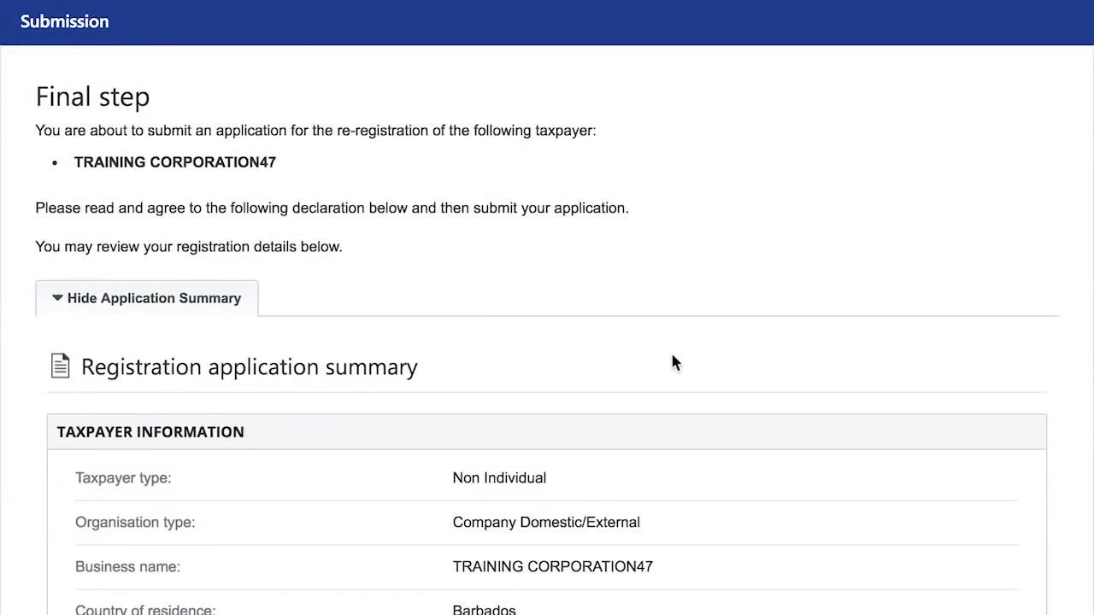
- Review the full TRAINING CORPORATION47 application summary and submit the re-registration
{"action": "scroll", "coordinate": [673, 358], "scroll_direction": "down", "scroll_amount": 6}
{"action": "scroll", "coordinate": [673, 360], "scroll_direction": "down", "scroll_amount": 2}
{"action": "scroll", "coordinate": [657, 493], "scroll_direction": "down", "scroll_amount": 9}
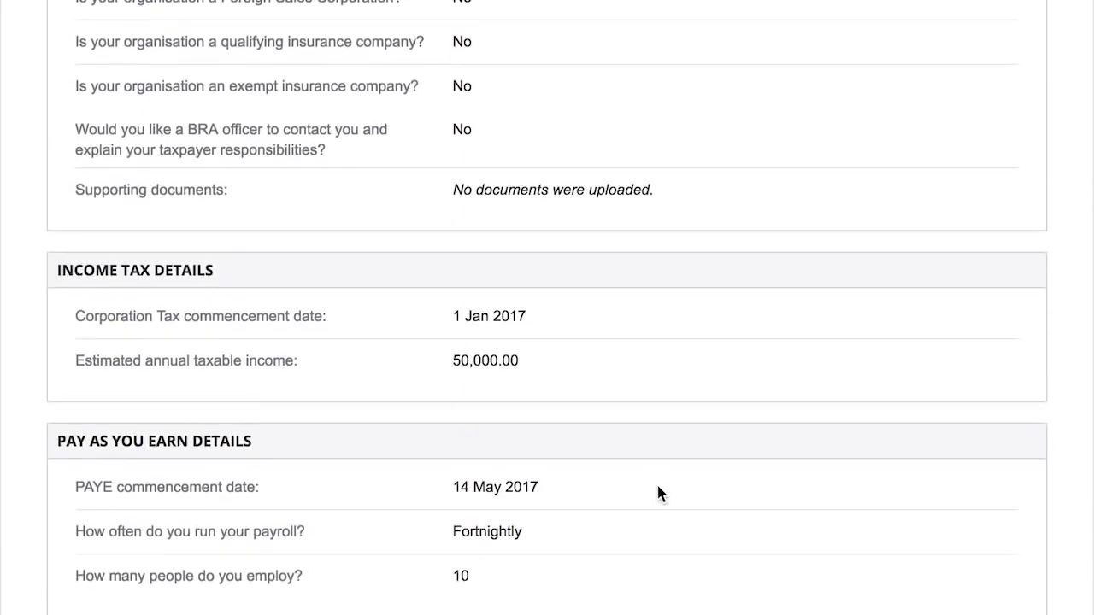
{"action": "scroll", "coordinate": [658, 494], "scroll_direction": "down", "scroll_amount": 4}
{"action": "scroll", "coordinate": [658, 494], "scroll_direction": "down", "scroll_amount": 5}
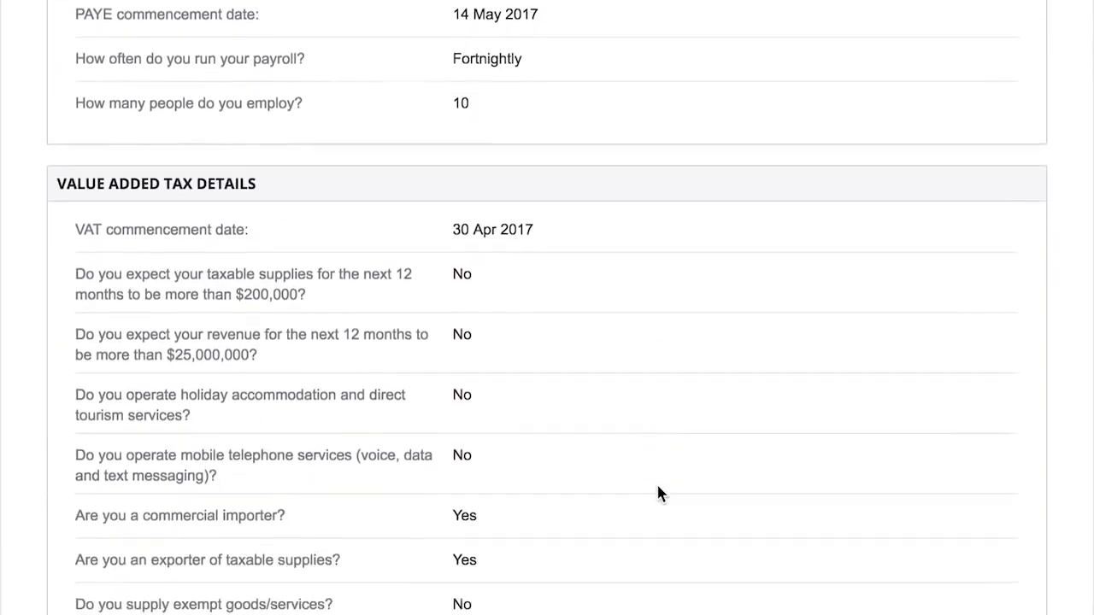
{"action": "scroll", "coordinate": [658, 494], "scroll_direction": "down", "scroll_amount": 5}
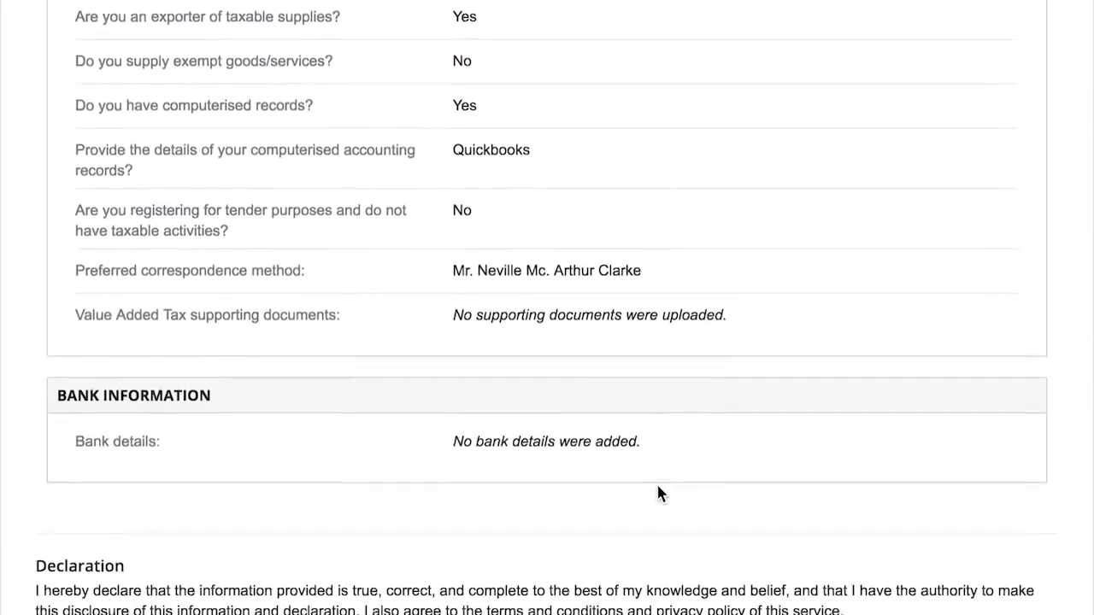
{"action": "scroll", "coordinate": [659, 494], "scroll_direction": "down", "scroll_amount": 1}
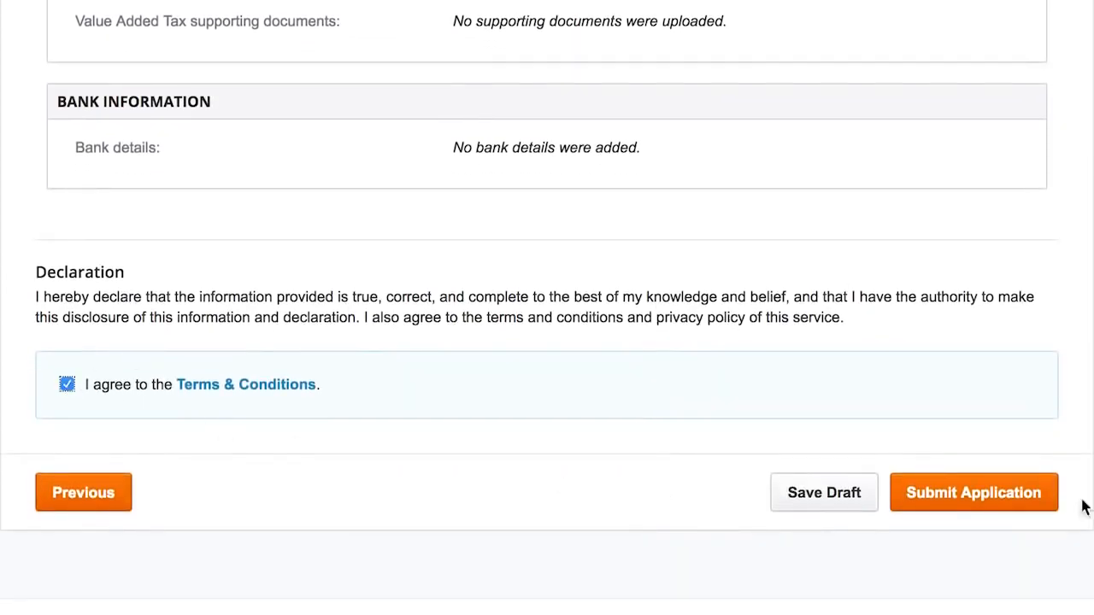
{"action": "left_click", "coordinate": [970, 494]}
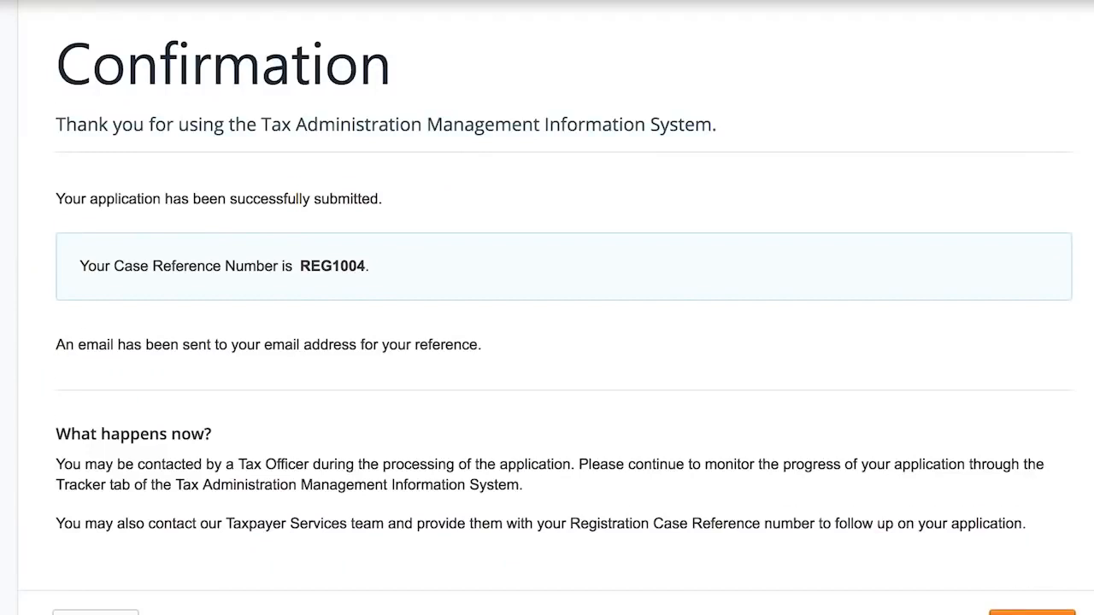
- Finish the Confirmation page after its case reference and return to the TAMIS welcome dashboard
{"action": "scroll", "coordinate": [1021, 570], "scroll_direction": "down", "scroll_amount": 1}
{"action": "left_click", "coordinate": [1023, 554]}
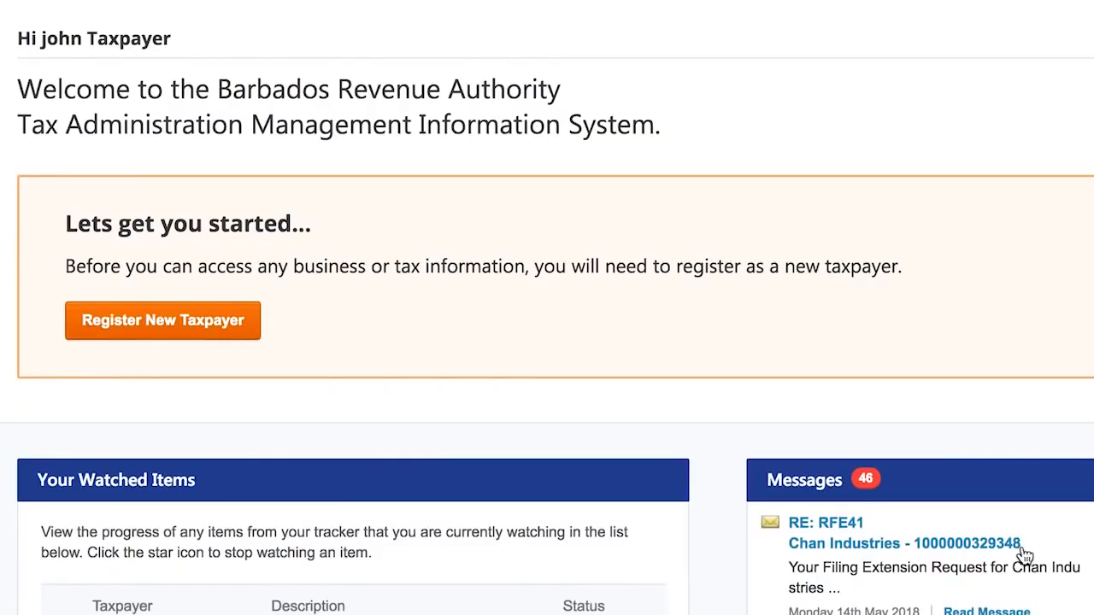